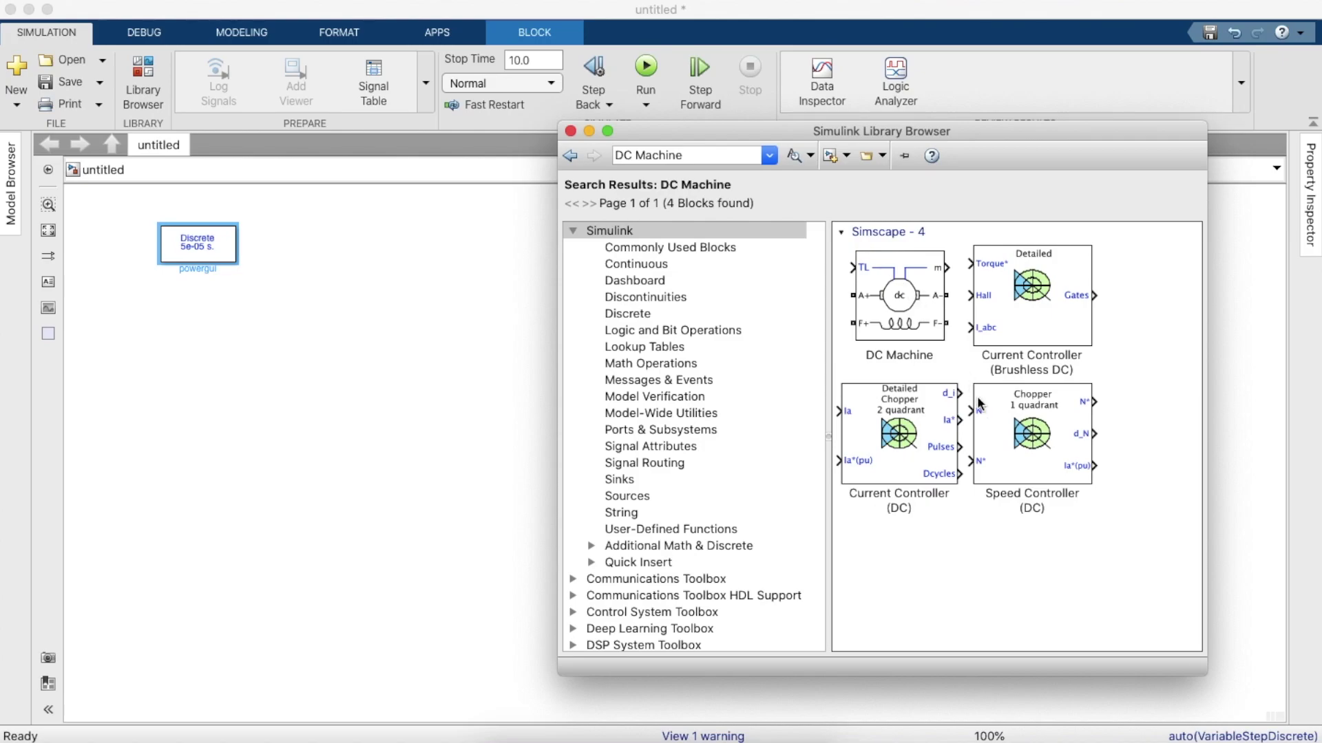
Place a DC Machine block in the model and search the block library for DC Voltage.
left_click_drag(900, 298, 594, 299)
left_click(133, 85)
triple_click(653, 154)
type("DC")
key("Down")
key("Down")
key("Down")
key("Return")
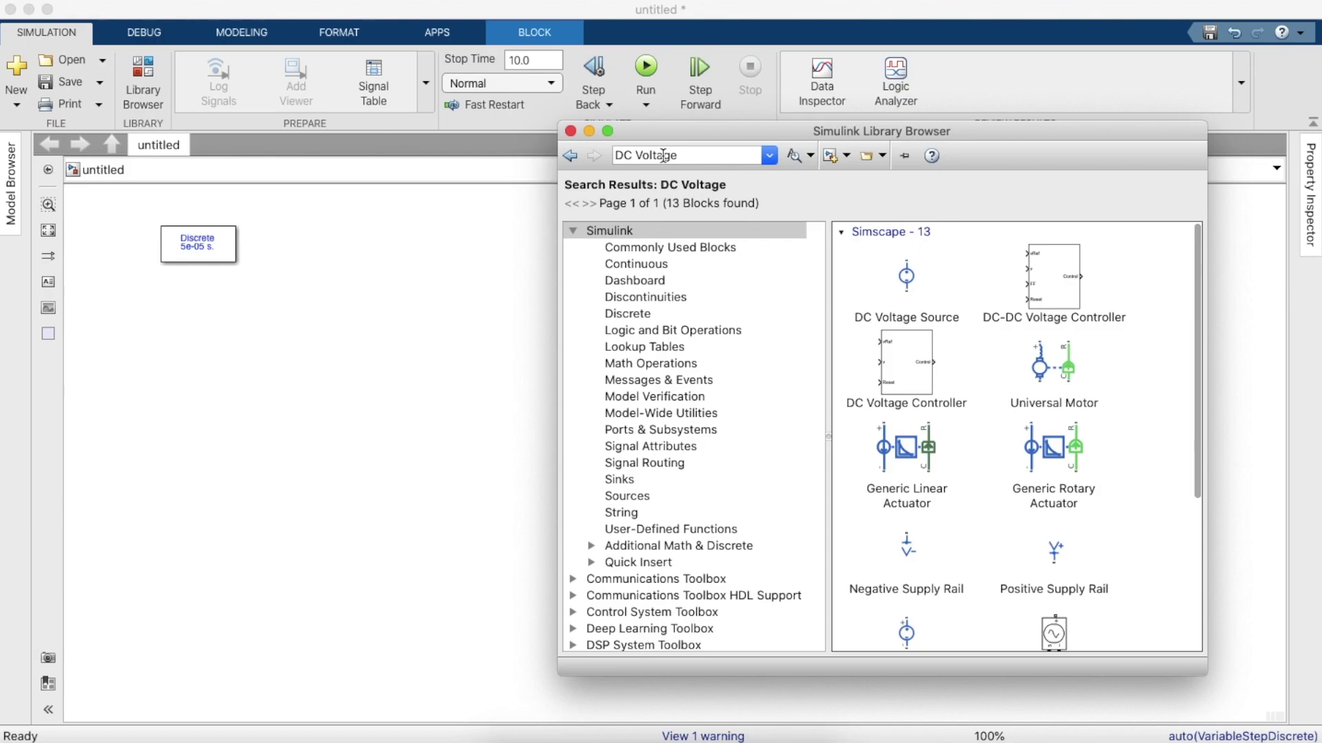
Place the battery-symbol DC Voltage Source below the DC Machine and rotate it horizontally with its positive terminal on the left.
scroll(936, 473, "down", 5)
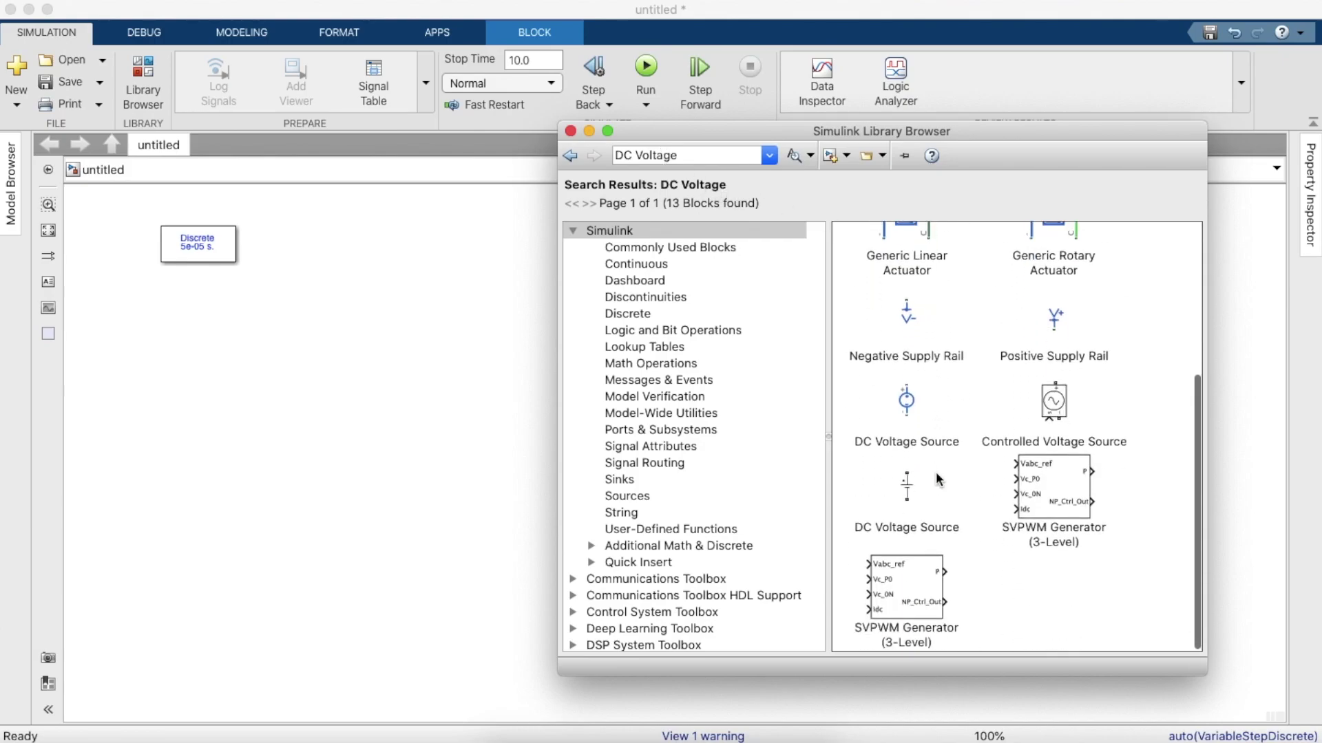
left_click(910, 492)
mouse_move(902, 489)
left_mouse_down()
mouse_move(438, 536)
mouse_move(622, 523)
mouse_move(595, 523)
mouse_move(528, 256)
mouse_move(563, 295)
left_mouse_up()
key("ctrl+r")
key("ctrl+r")
key("ctrl+r")
key("Delete")
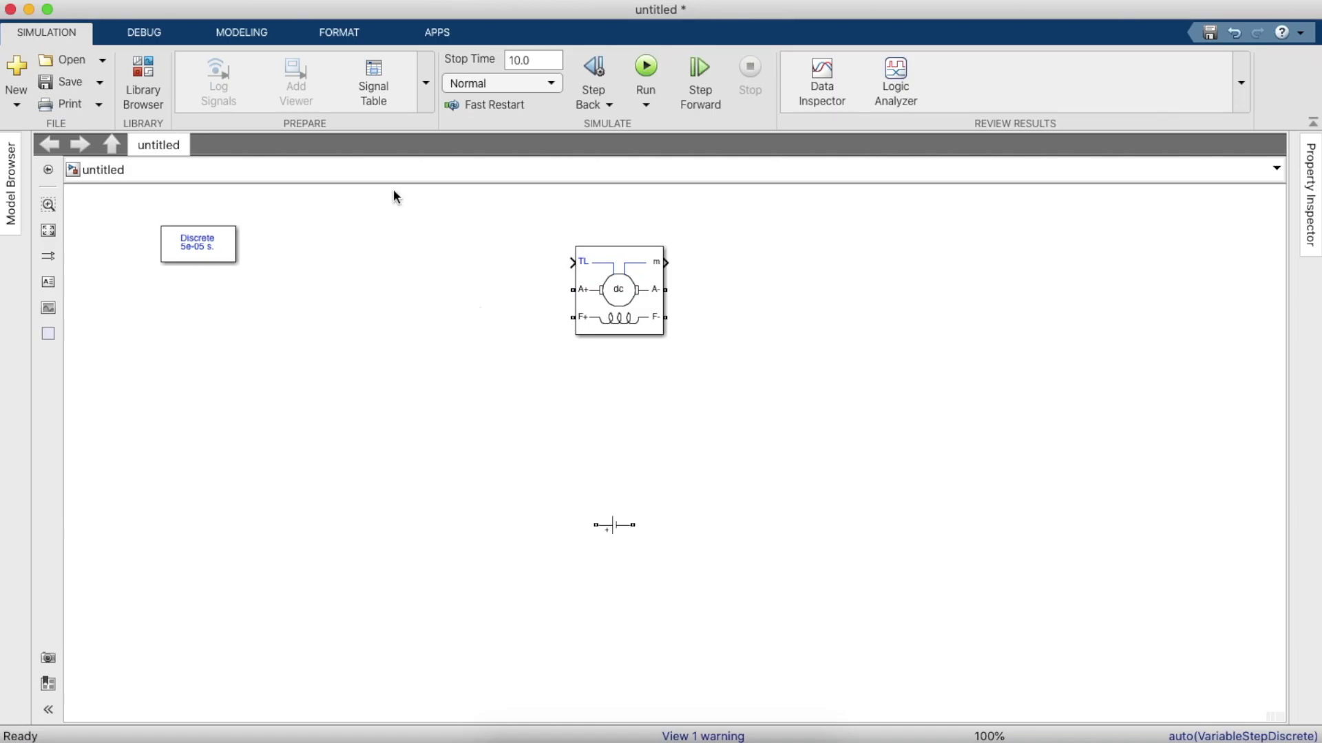
Search the block library for RLC BRANCH and place a Series RLC Branch in line with the DC Machine's F+ port.
left_click(129, 70)
left_click(659, 155)
type("R")
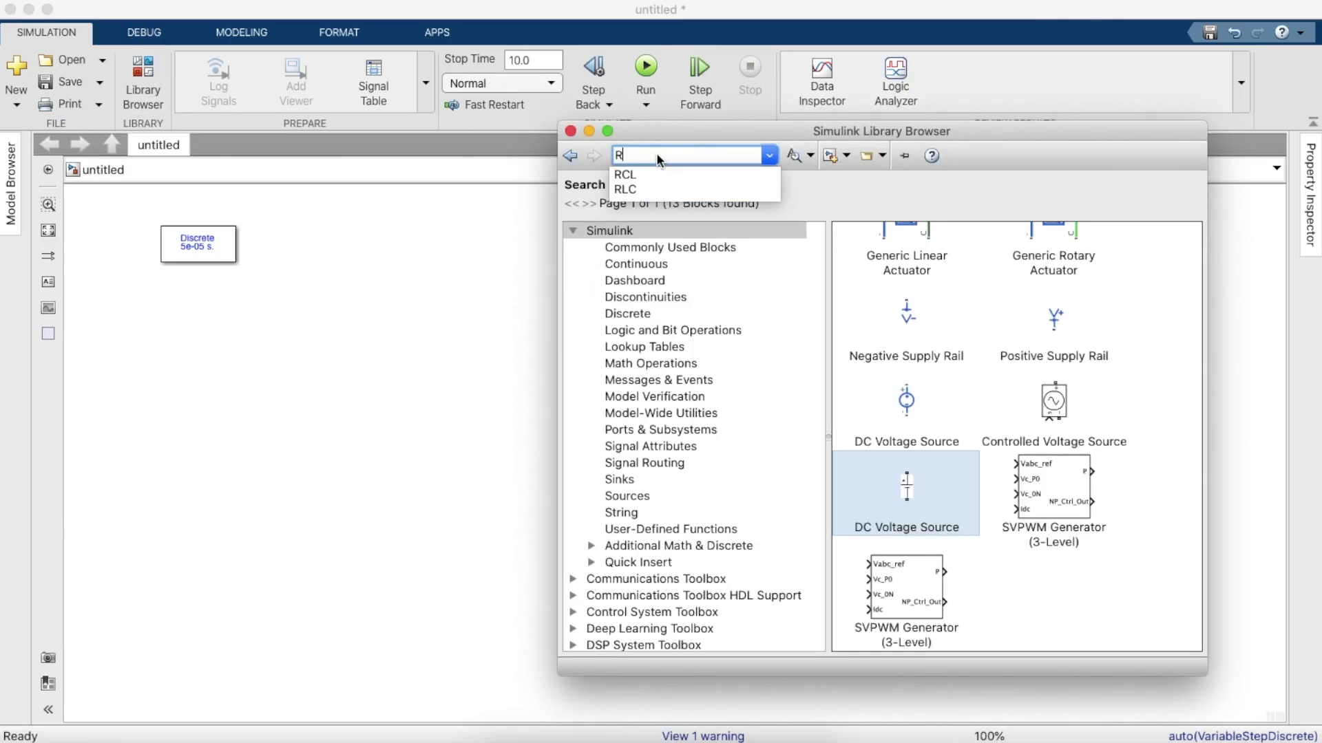
type("LC ")
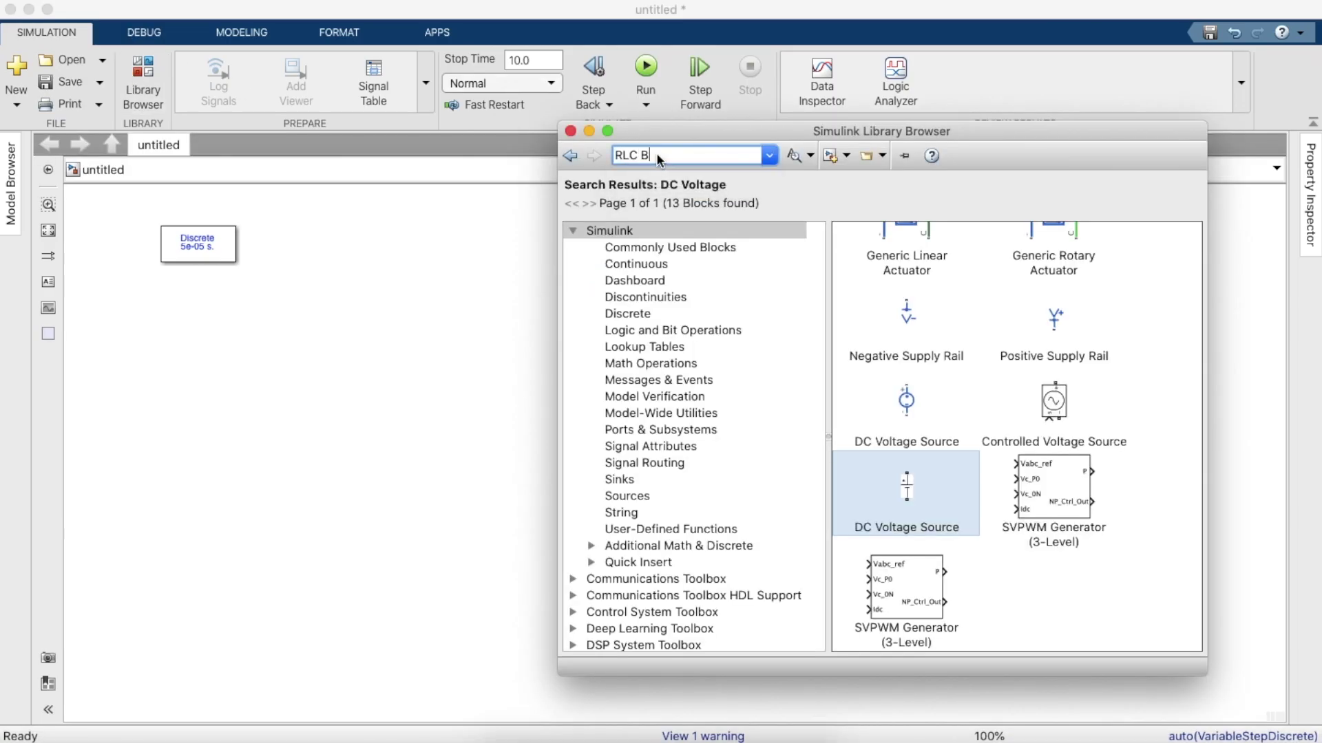
type("BRANCH")
key("Return")
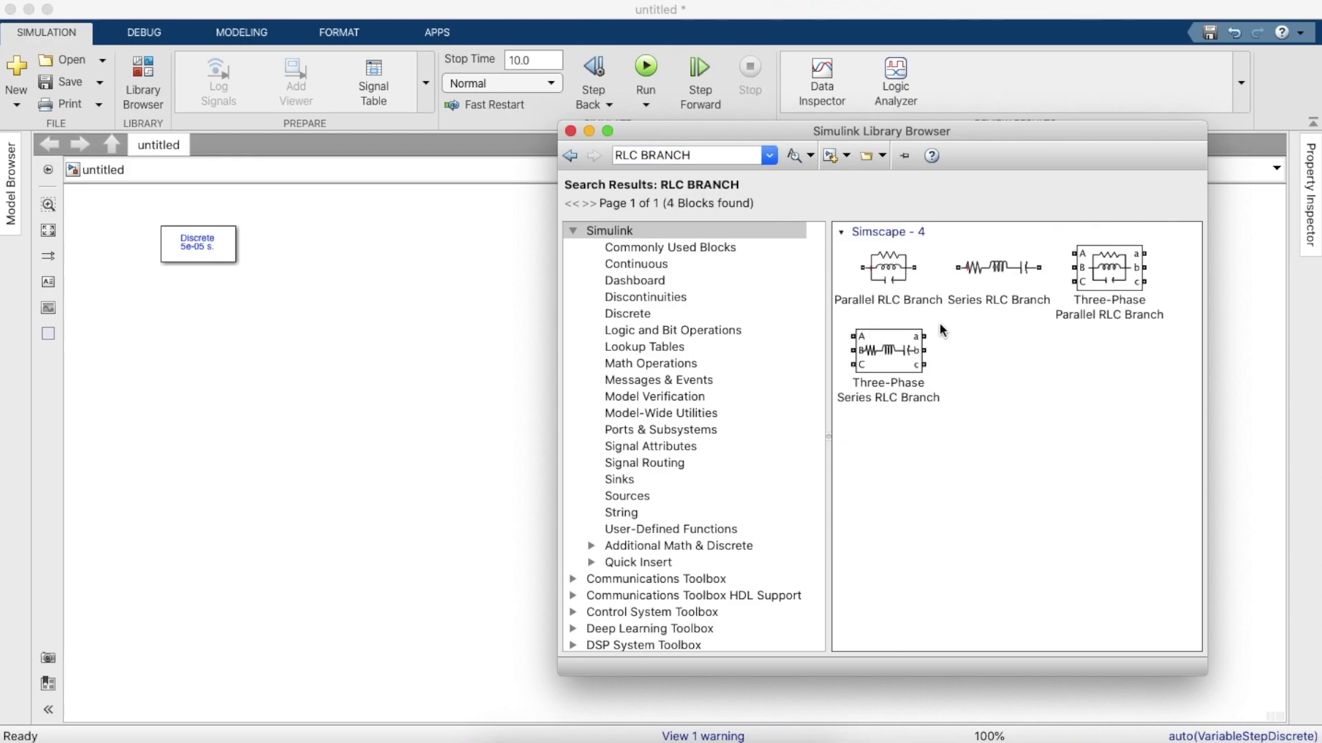
left_click(996, 269)
left_click_drag(985, 258, 494, 314)
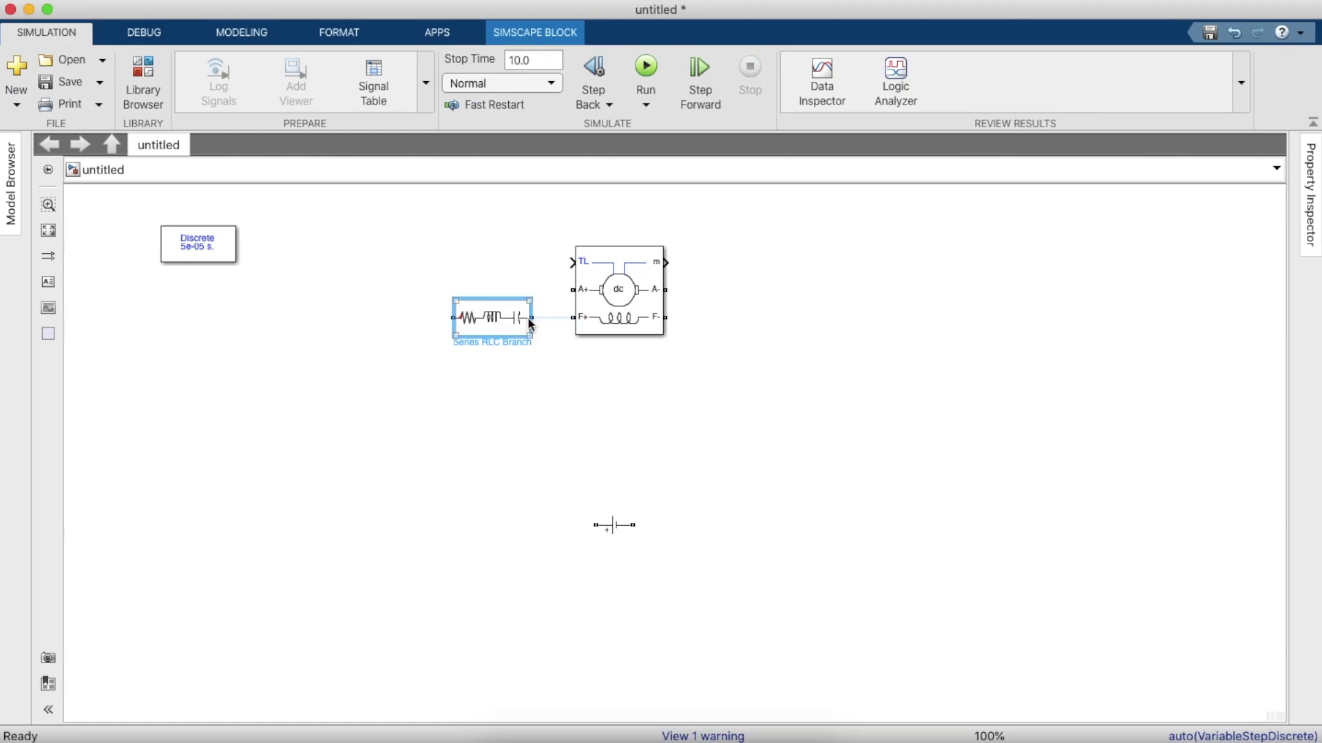
Set the Series RLC Branch's type to R with a resistance of 10 ohms.
double_click(493, 317)
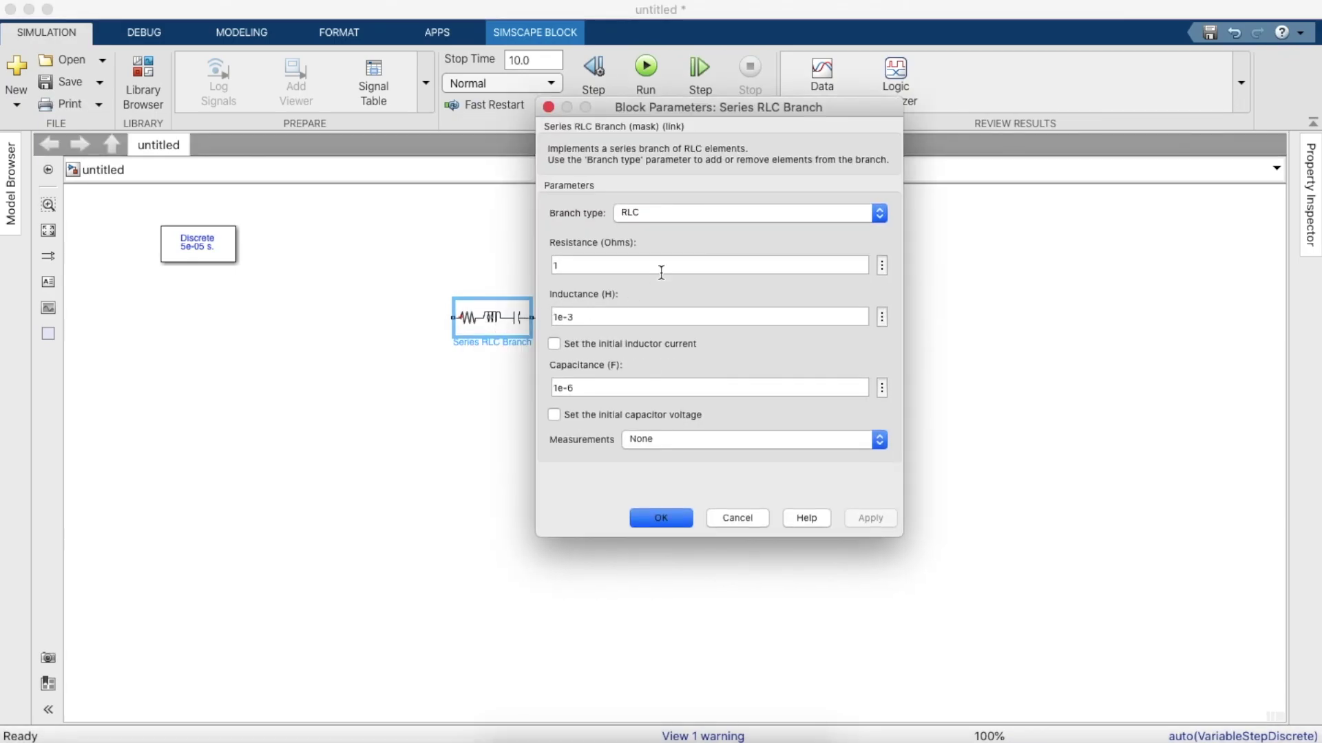
left_click(721, 214)
left_click(631, 227)
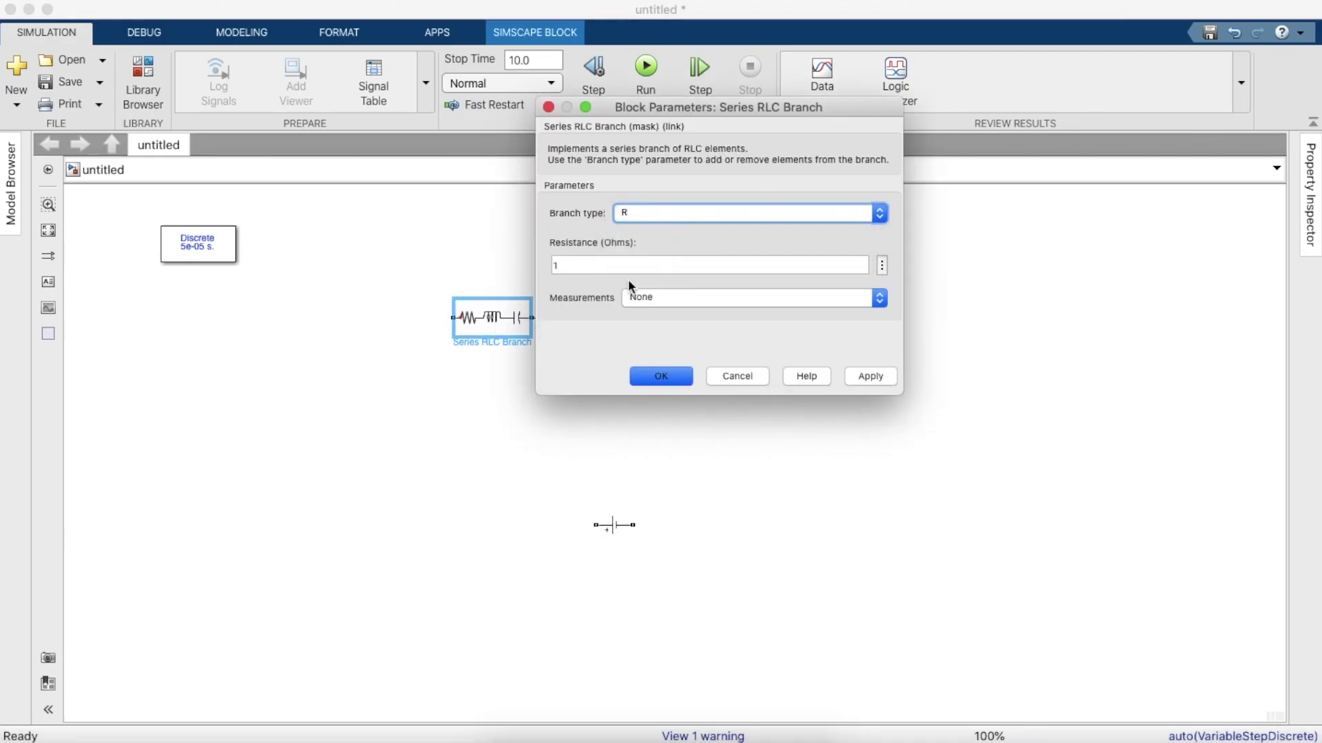
left_click(669, 263)
key("BackSpace")
type("10")
key("Return")
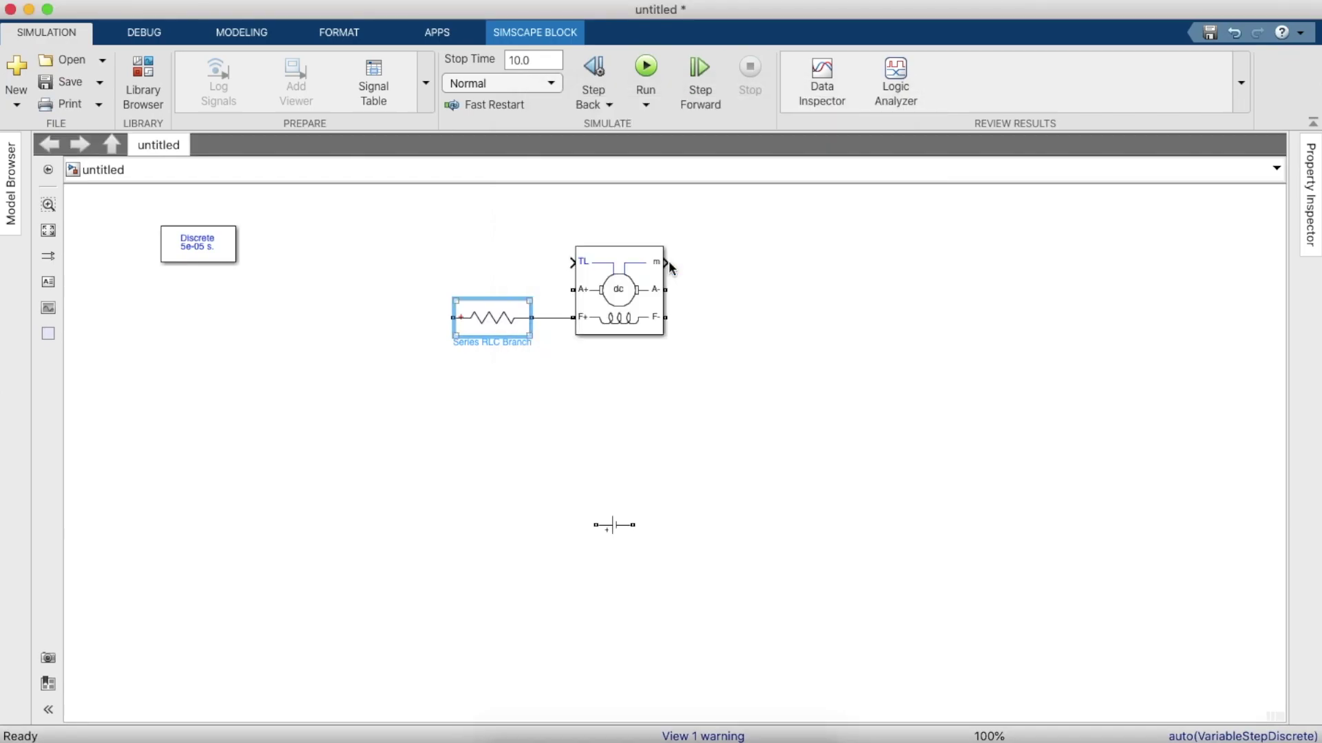
Shrink the resistor block and wire the voltage source's positive terminal to the resistor and the machine's A+ port.
mouse_move(506, 320)
left_mouse_down()
mouse_move(522, 324)
mouse_move(485, 307)
mouse_move(506, 323)
left_mouse_up()
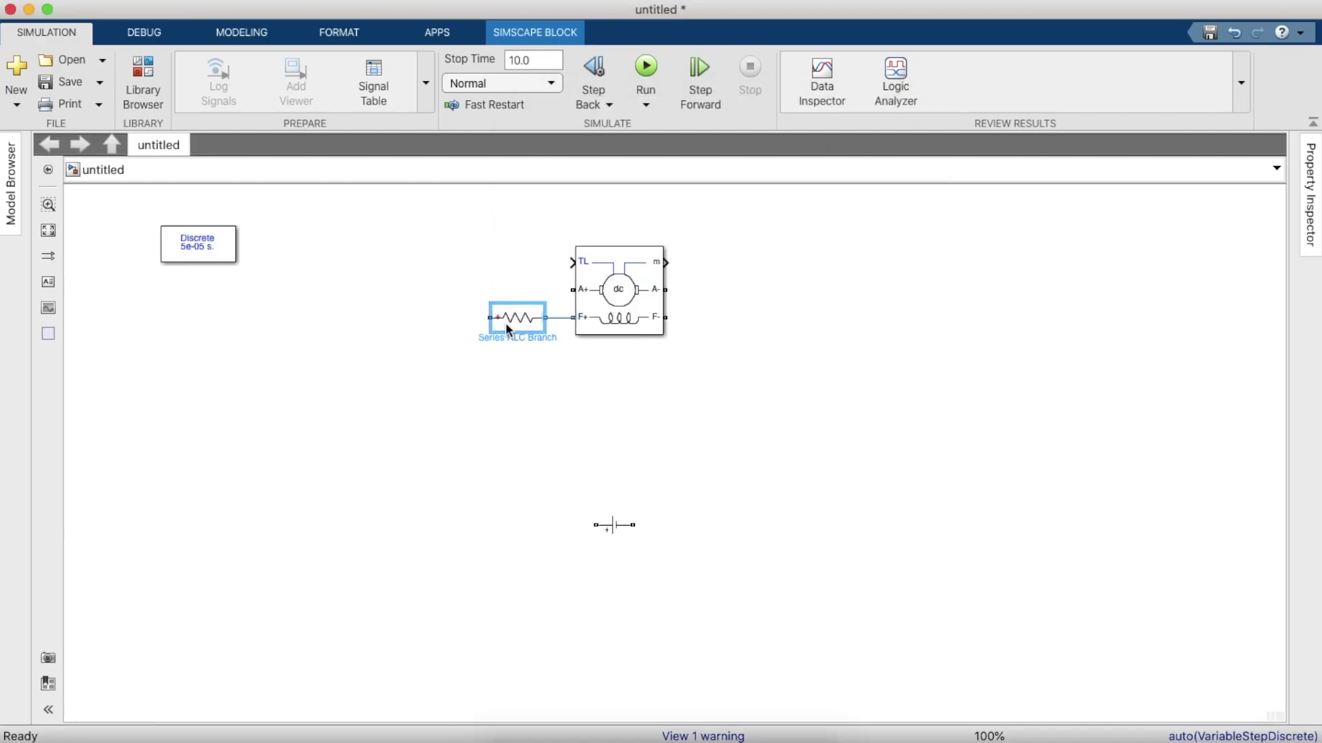
left_click(489, 317)
left_click(595, 525)
left_click(571, 289)
left_click_drag(570, 289, 470, 317)
Search the block library for Display and place a Display block to the right of the DC Machine.
left_click(162, 99)
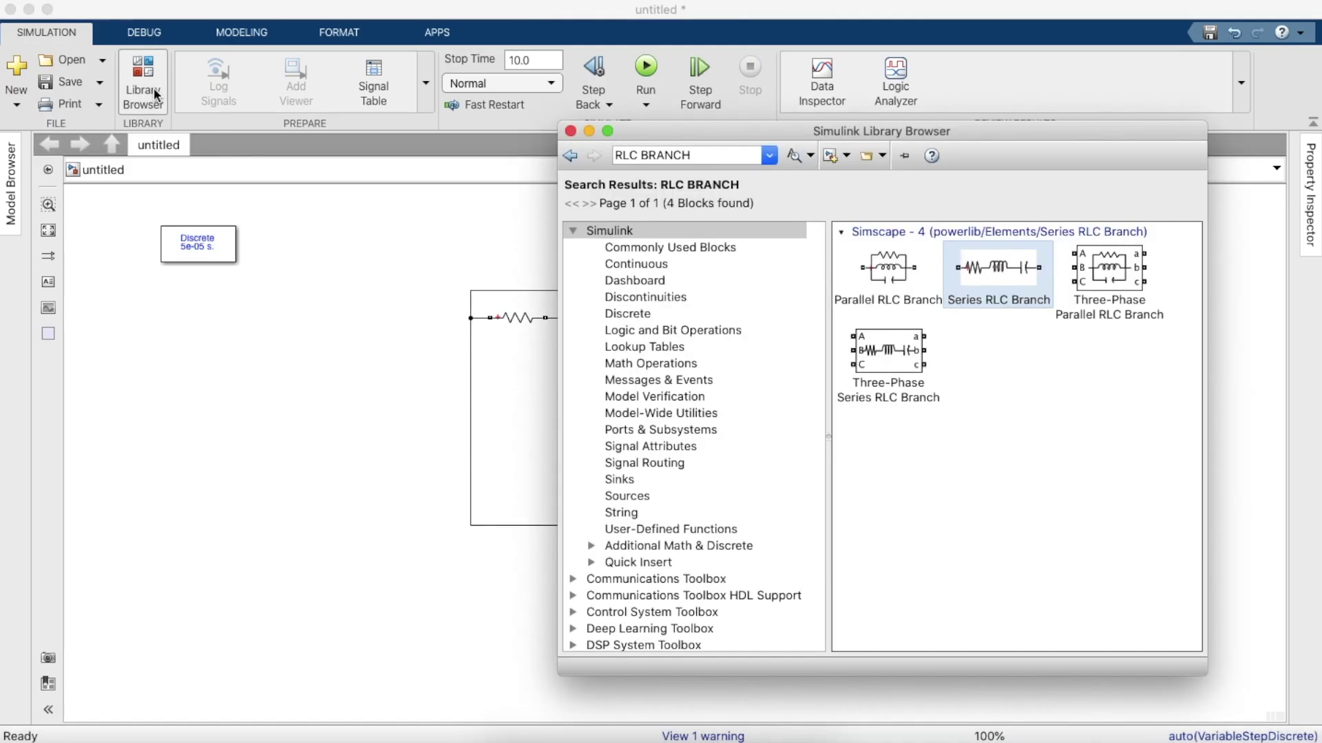
triple_click(705, 155)
key("BackSpace")
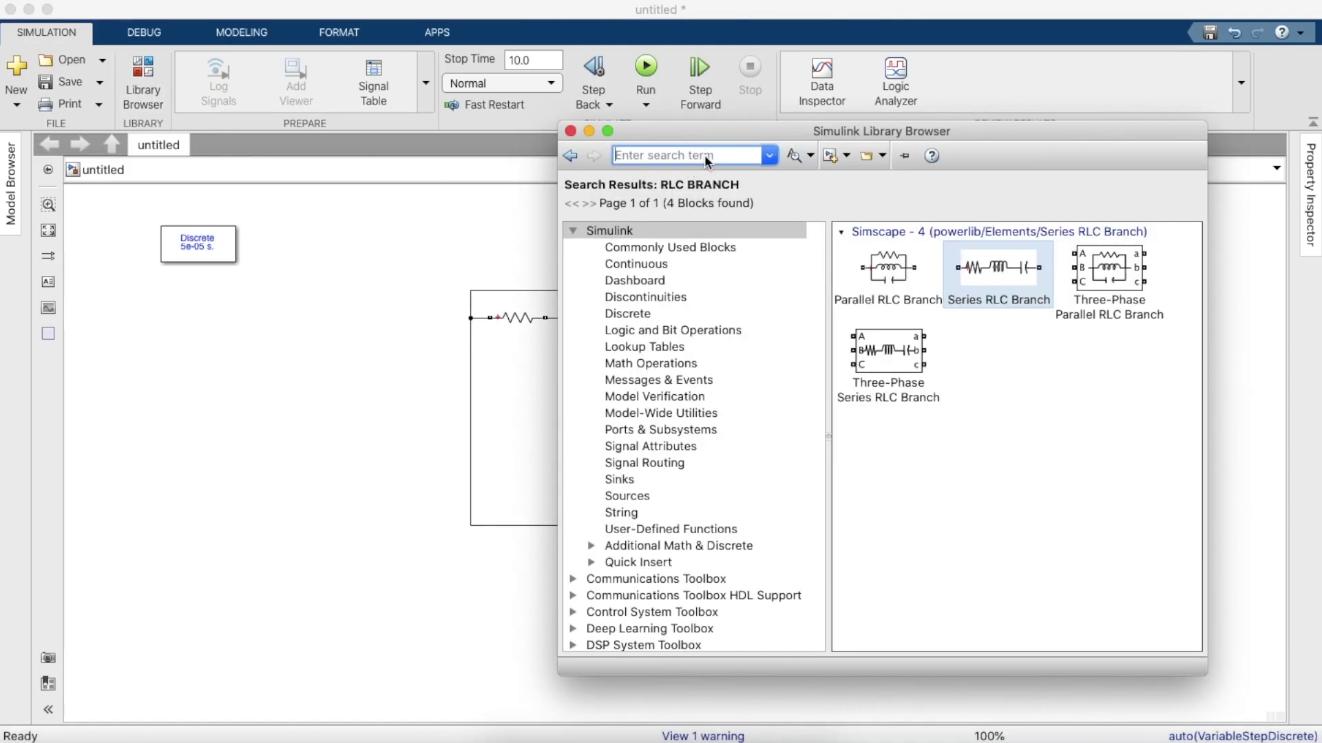
type("CURR")
key("BackSpace")
key("BackSpace")
key("BackSpace")
key("BackSpace")
type("Display")
key("Return")
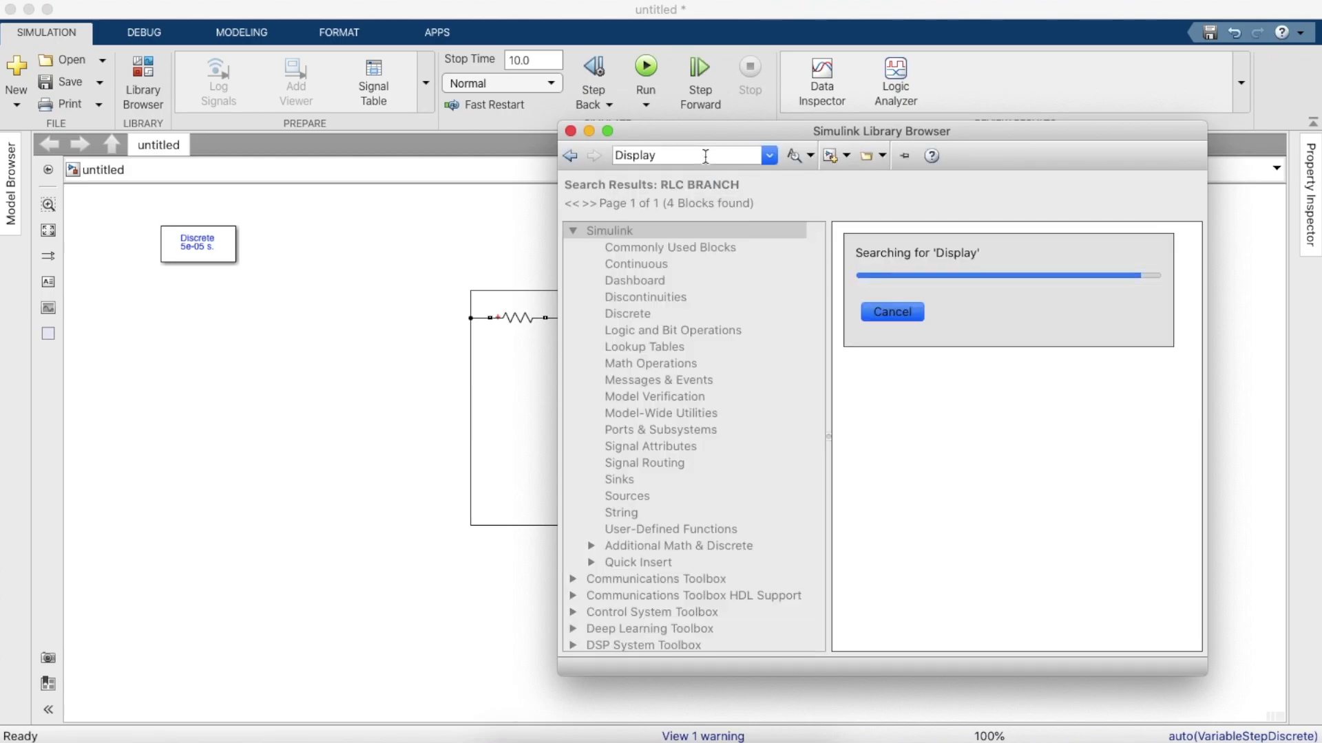
left_click_drag(898, 558, 887, 284)
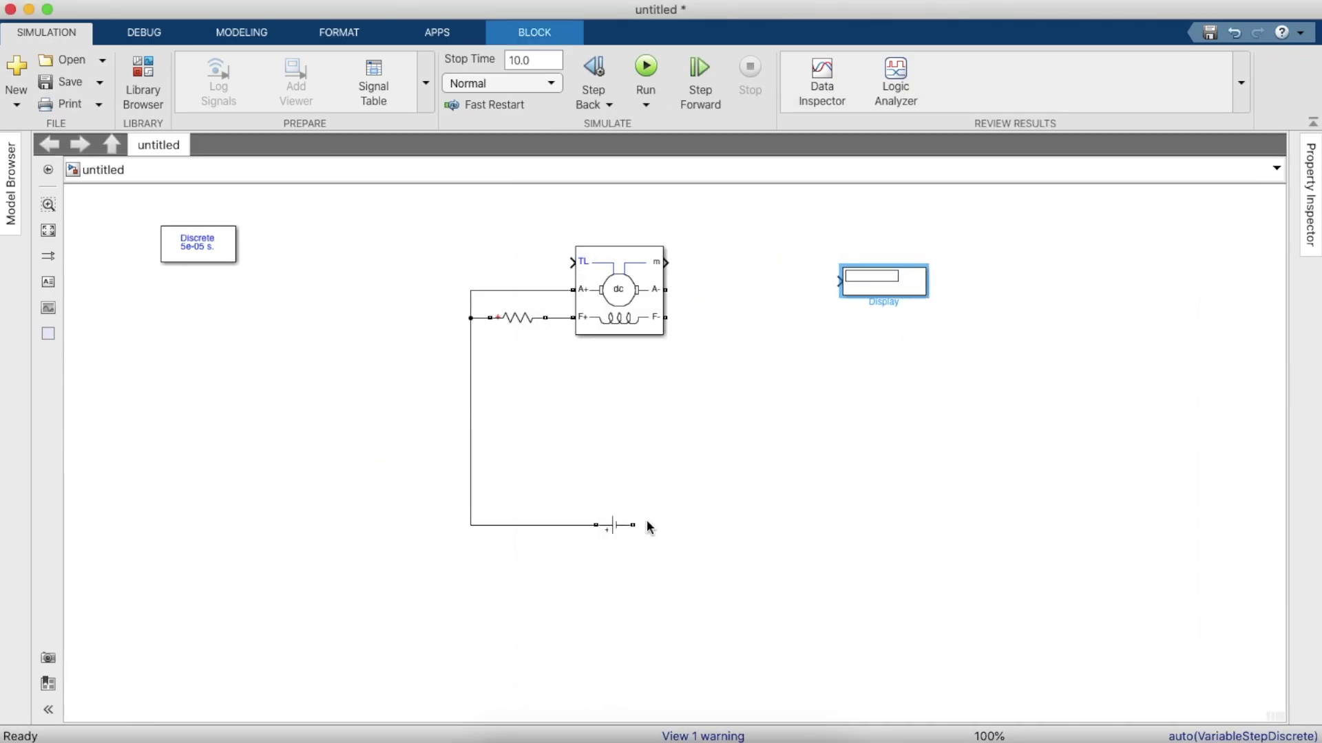
Wire the voltage source's negative terminal to the DC Machine's A- and F- ports.
mouse_move(634, 526)
left_mouse_down()
mouse_move(694, 309)
mouse_move(668, 291)
mouse_move(677, 322)
mouse_move(727, 303)
left_mouse_up()
left_click_drag(680, 354, 731, 348)
left_click(645, 385)
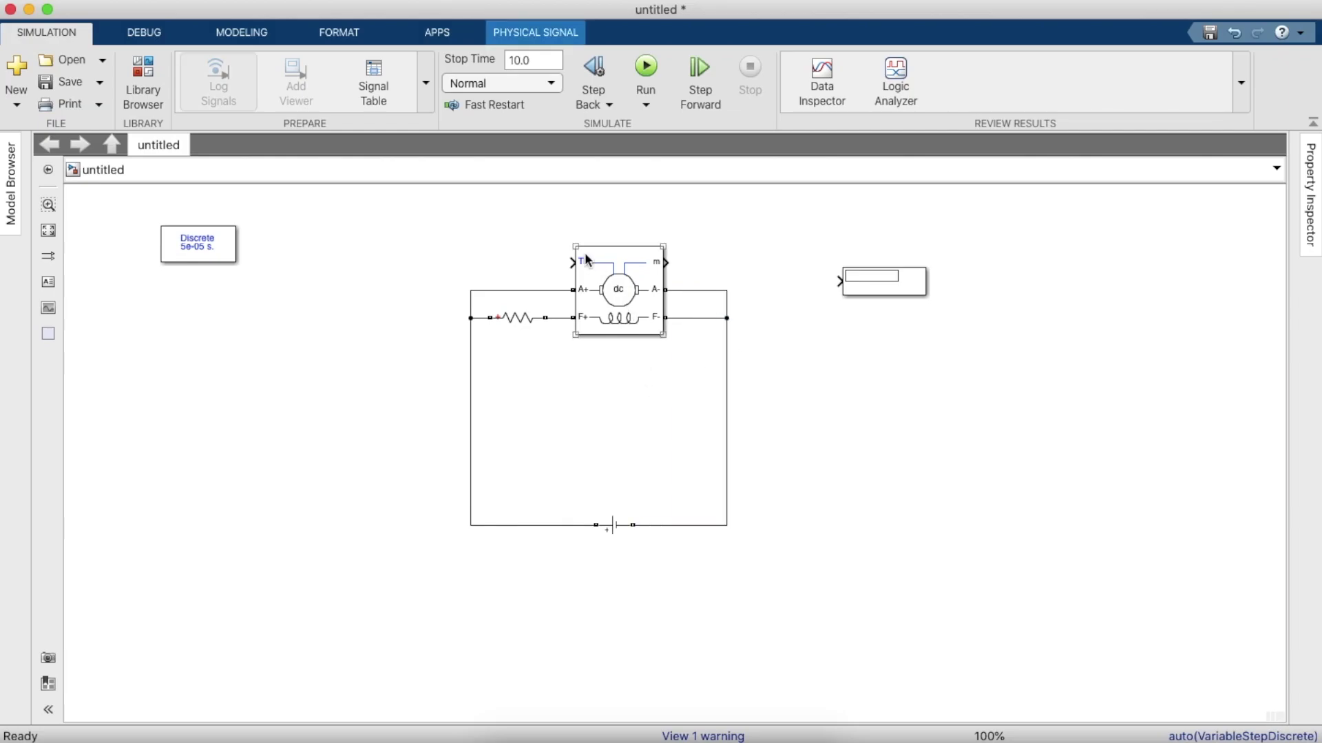
Search the block library for Constant and place a Constant block connected to the DC Machine's TL input.
left_click(138, 89)
left_click(666, 161)
key("BackSpace")
type("Constant")
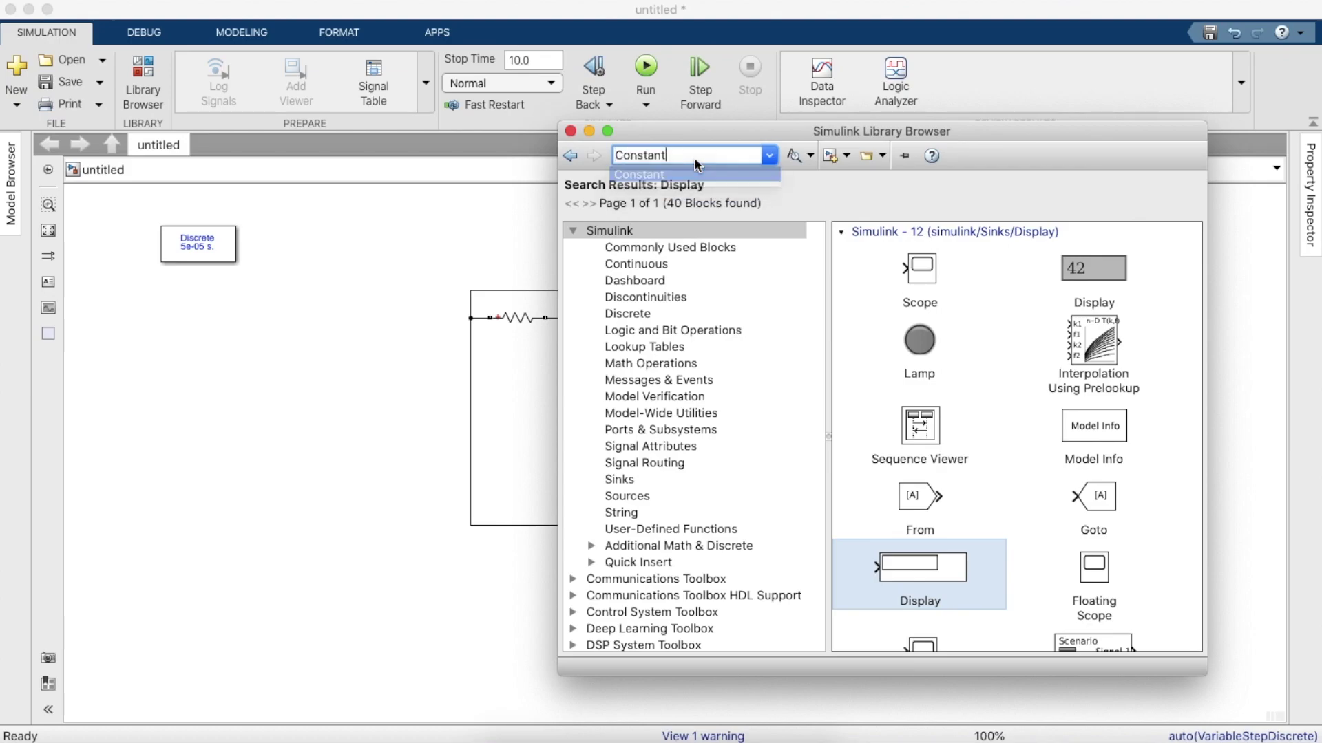
key("Return")
mouse_move(913, 270)
left_mouse_down()
mouse_move(919, 282)
mouse_move(409, 262)
mouse_move(572, 262)
left_mouse_up()
left_click_drag(397, 270, 402, 274)
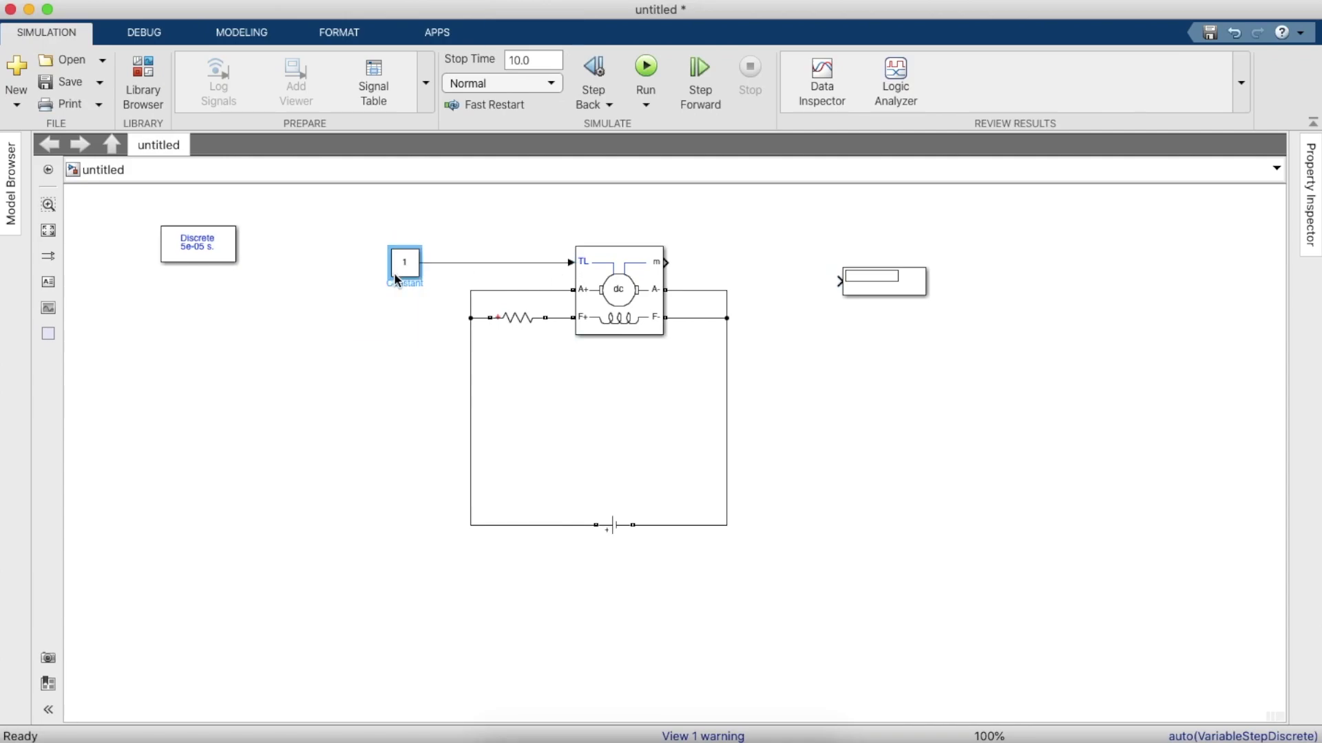
Search the block library for Bus and add a Bus Selector connected to the DC Machine's m output.
left_click_drag(835, 285, 750, 245)
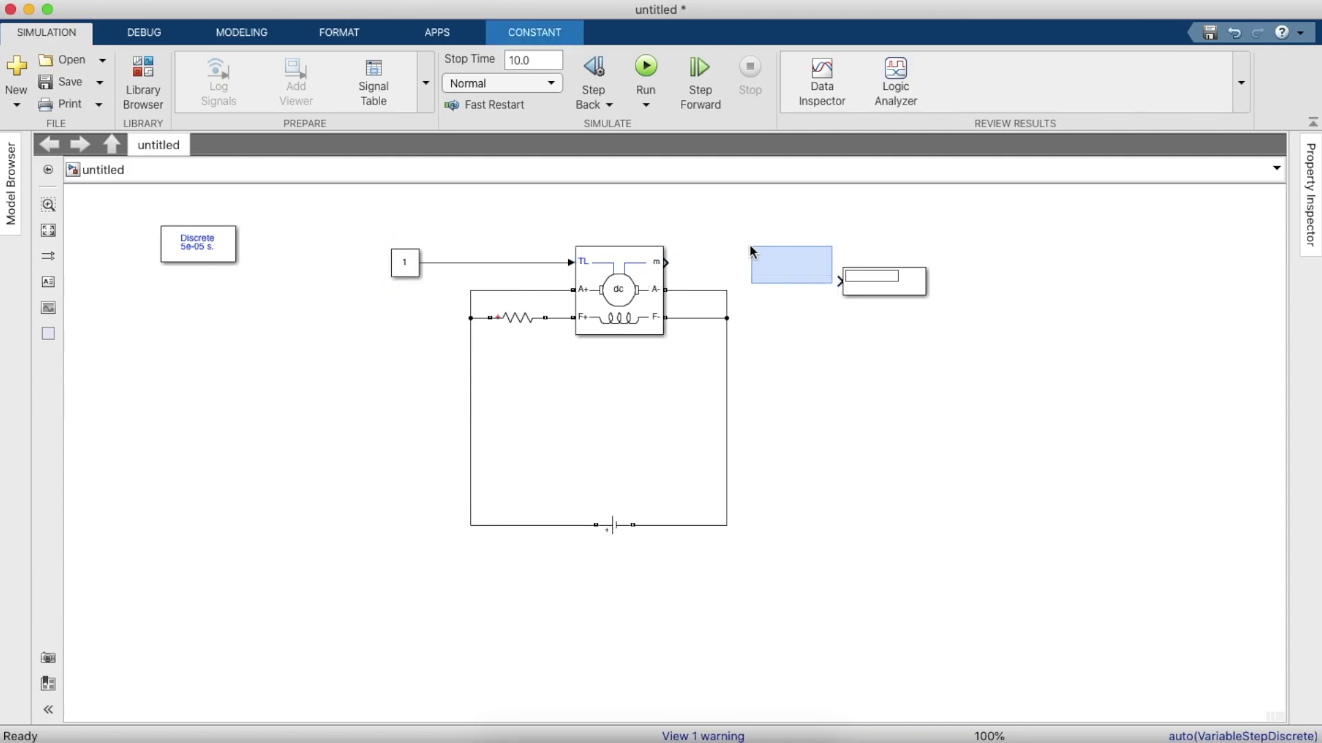
scroll(678, 215, "up", 2)
left_click(150, 74)
left_click(690, 157)
key("BackSpace")
type("Bus")
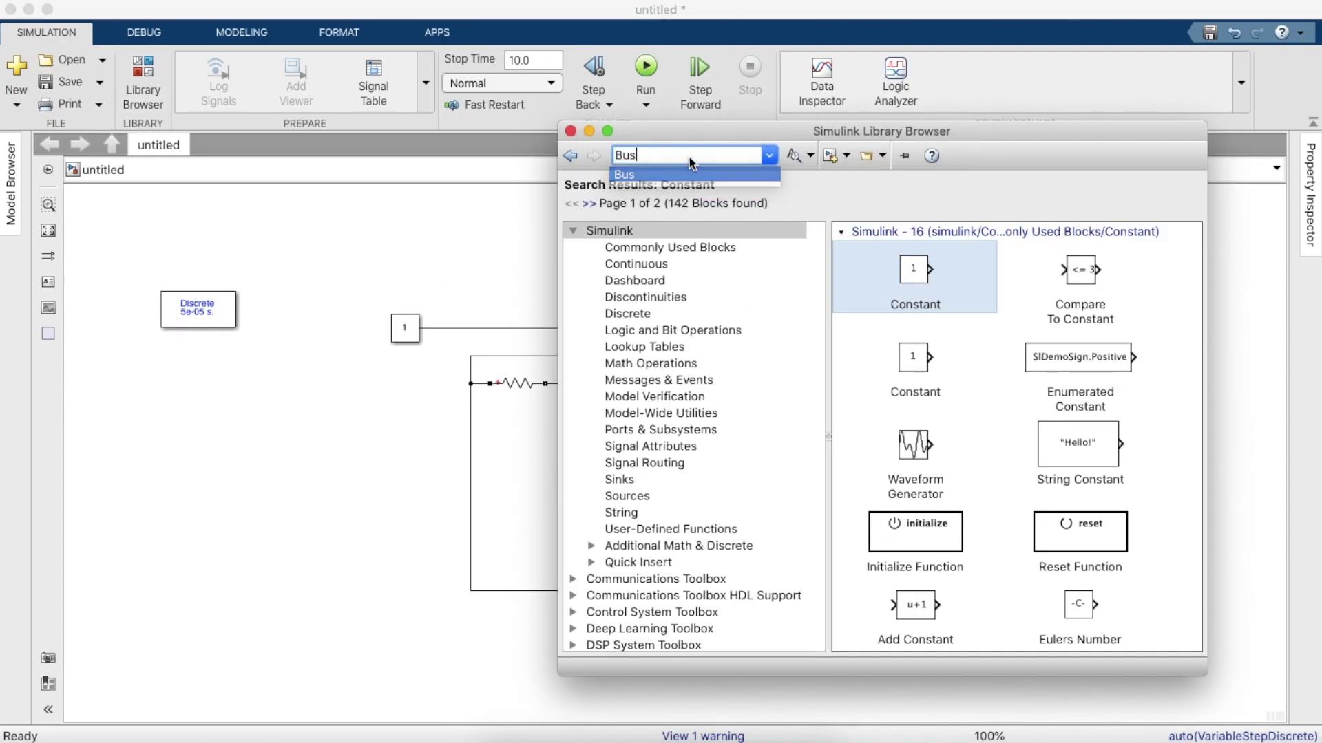
key("Return")
left_click_drag(986, 265, 734, 327)
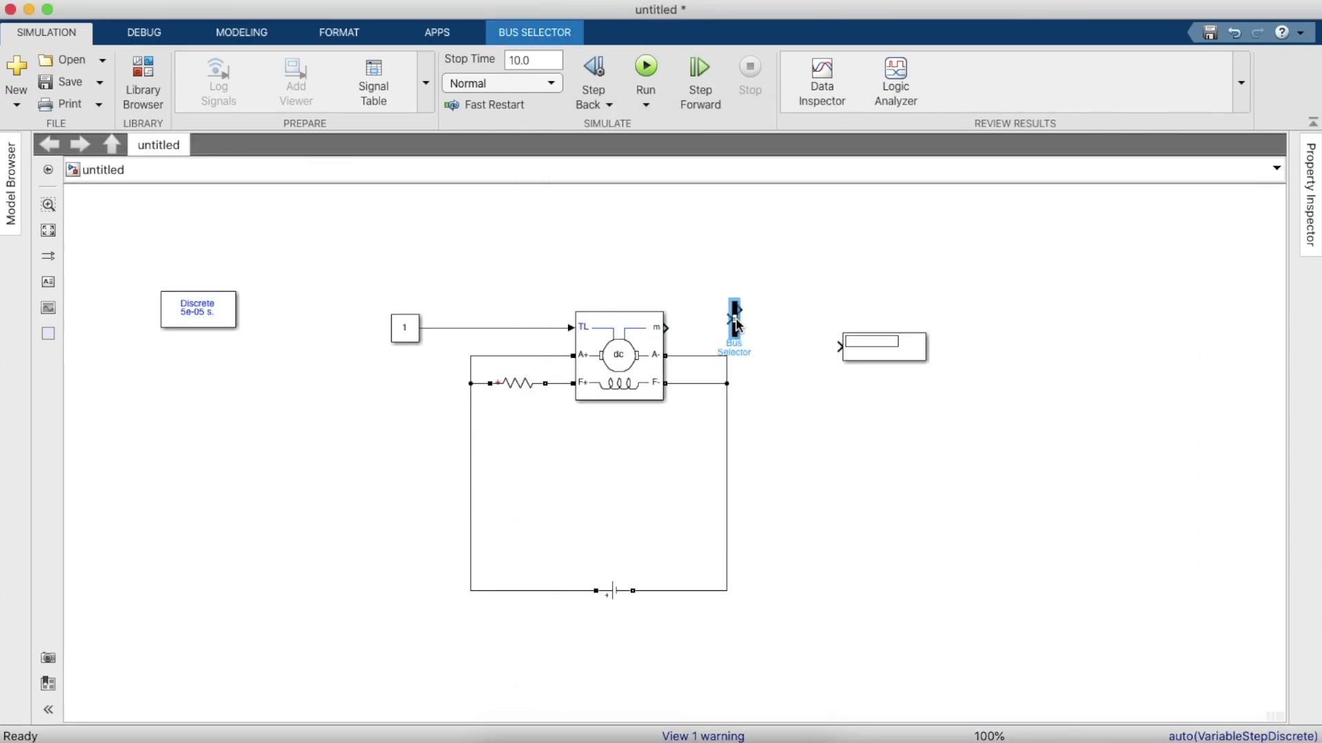
left_click(702, 329)
Open the Bus Selector's parameters and remove signal1 and signal2 from its selected signals.
double_click(737, 325)
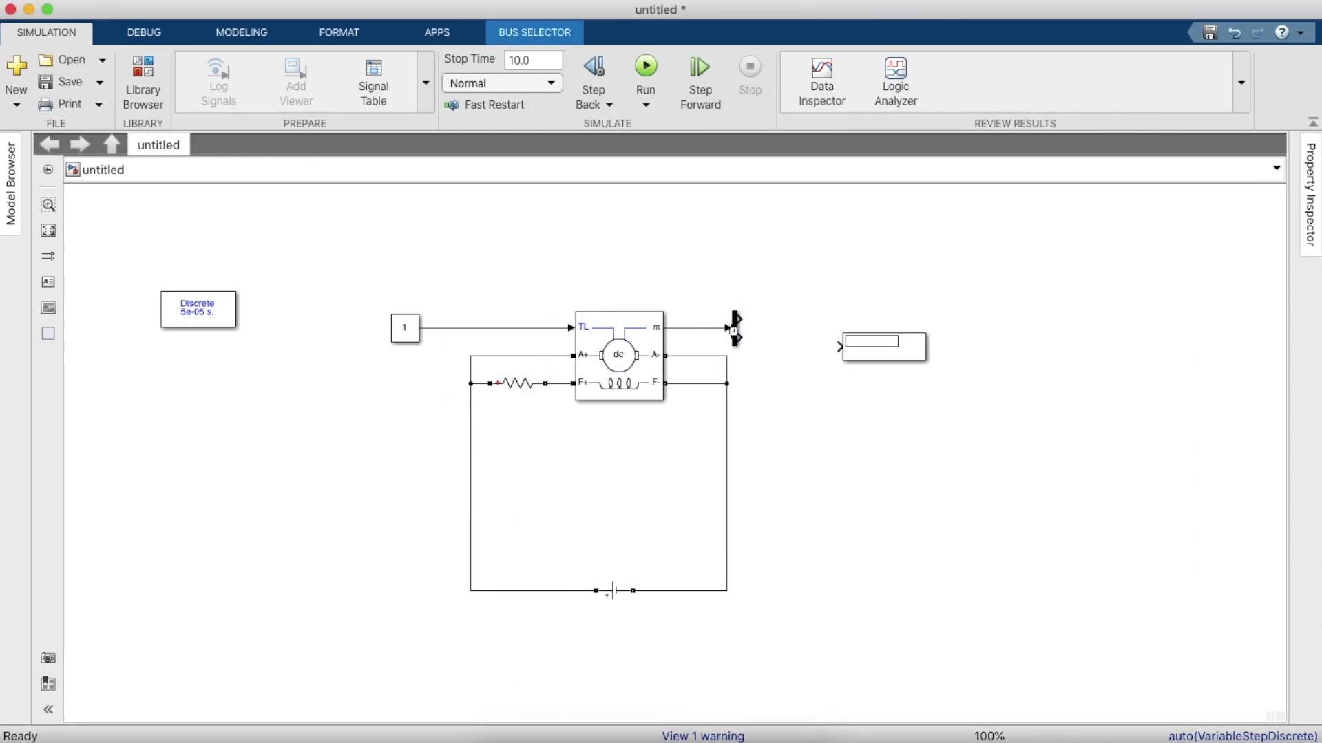
key("Escape")
double_click(735, 323)
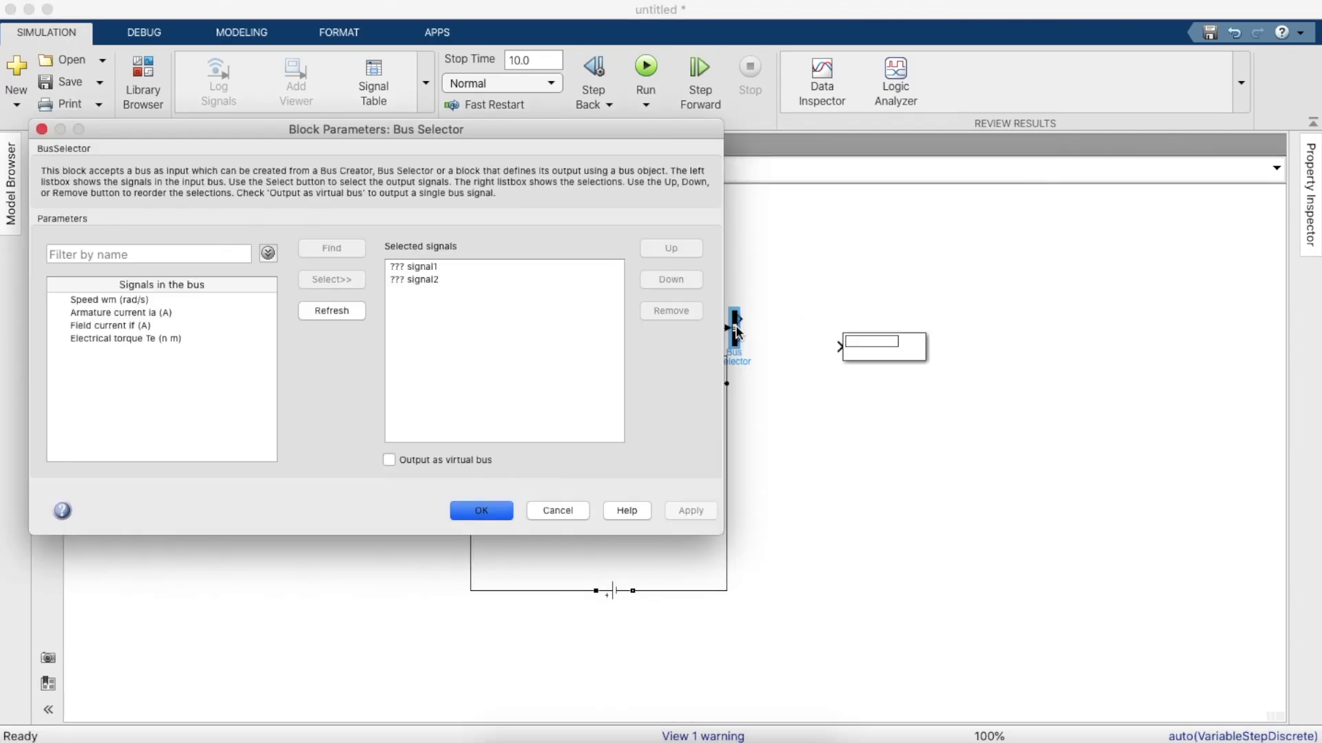
left_click(506, 279)
left_click(671, 311)
left_click(544, 268)
left_click(666, 312)
Select Speed wm, Armature current ia and Field current if as the Bus Selector's output signals and accept the settings.
left_click(146, 301)
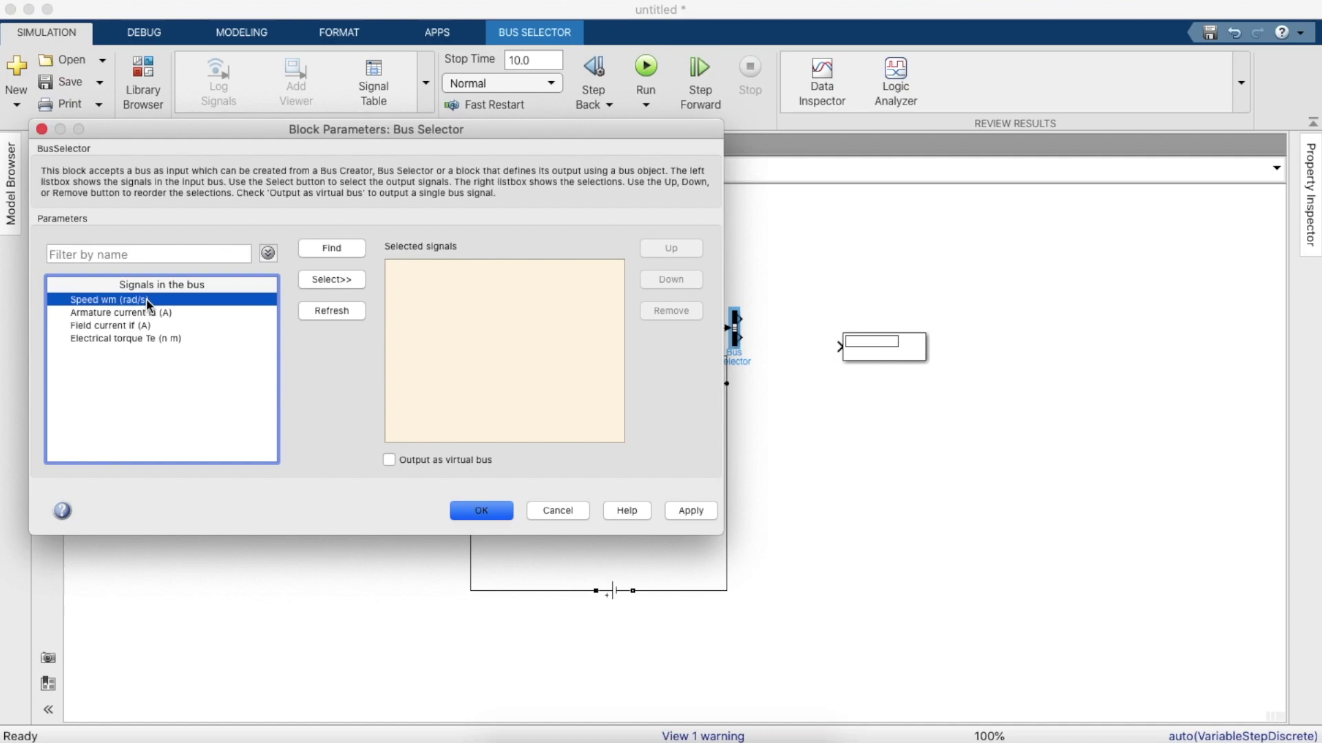
left_click(307, 283)
left_click(197, 313)
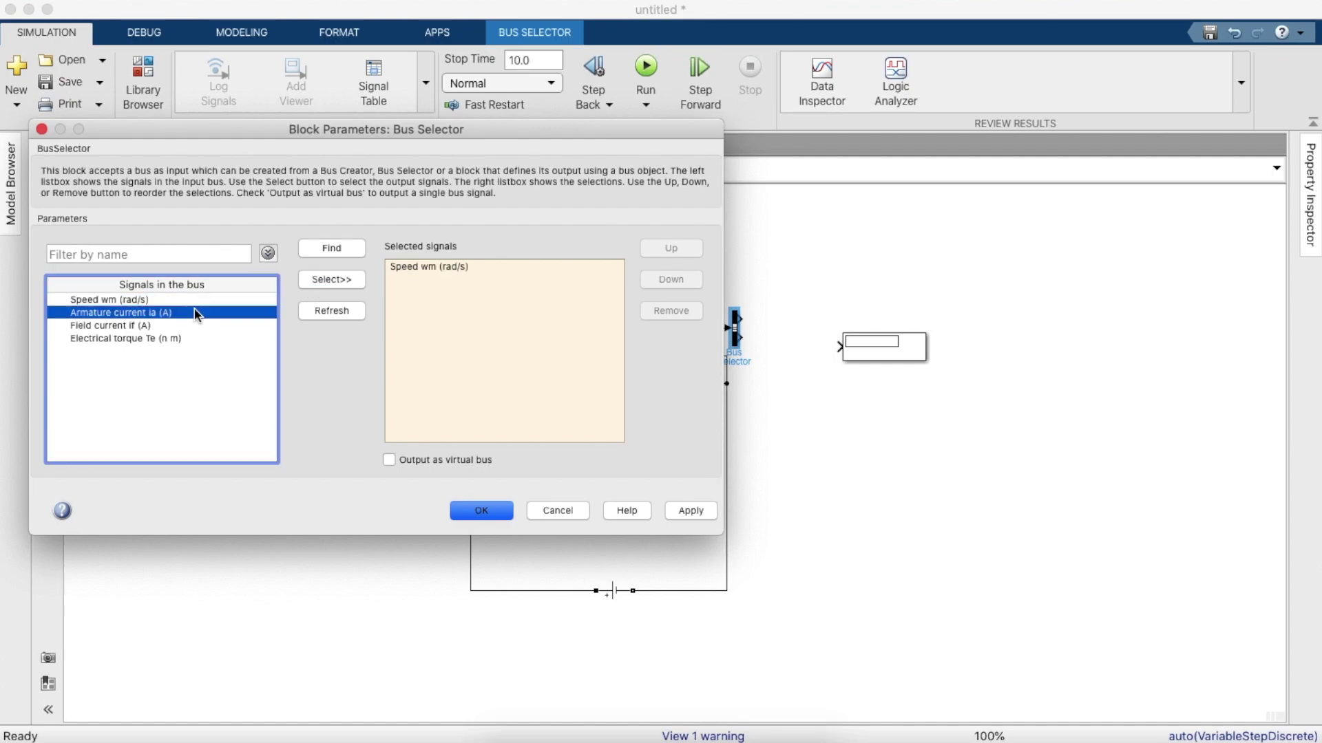
left_click(304, 279)
left_click(194, 323)
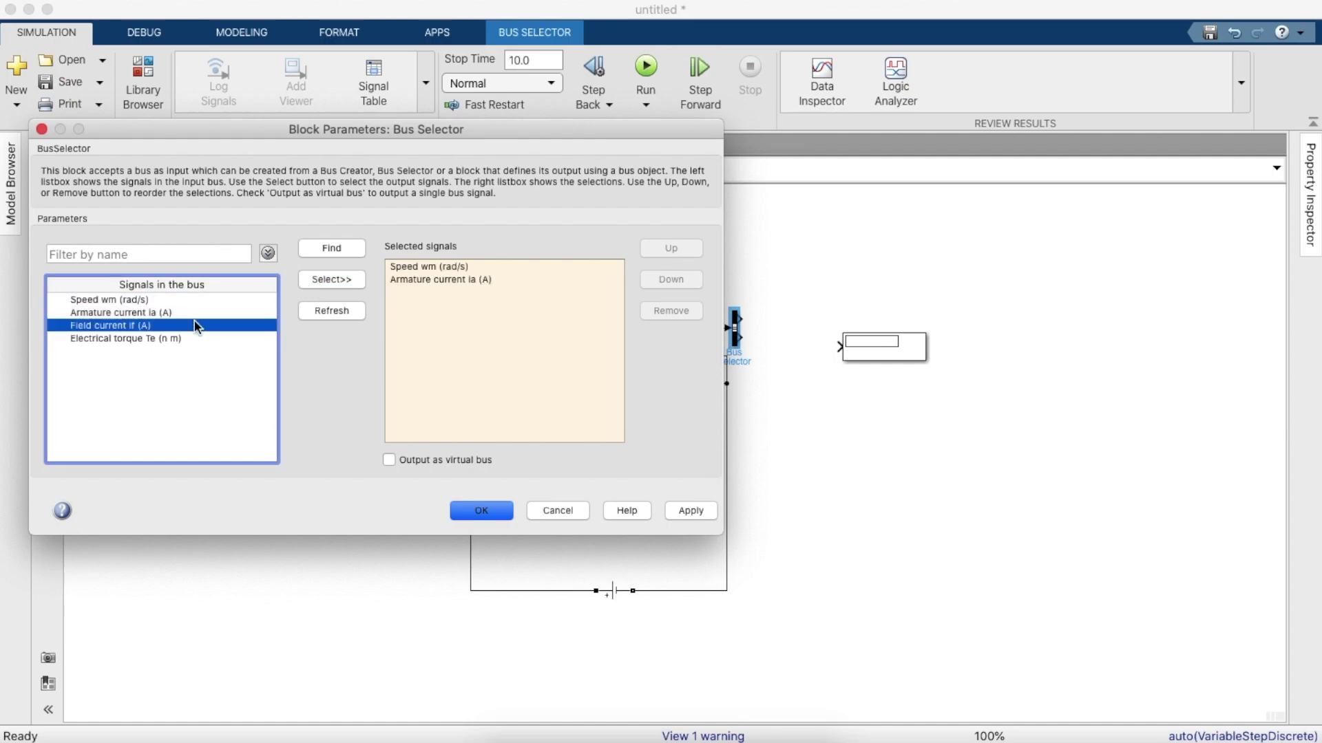
left_click(317, 281)
left_click(480, 511)
Move the Display above and right of the Bus Selector, connected to its speed output, and rename it SPEED.
left_click_drag(869, 352, 901, 230)
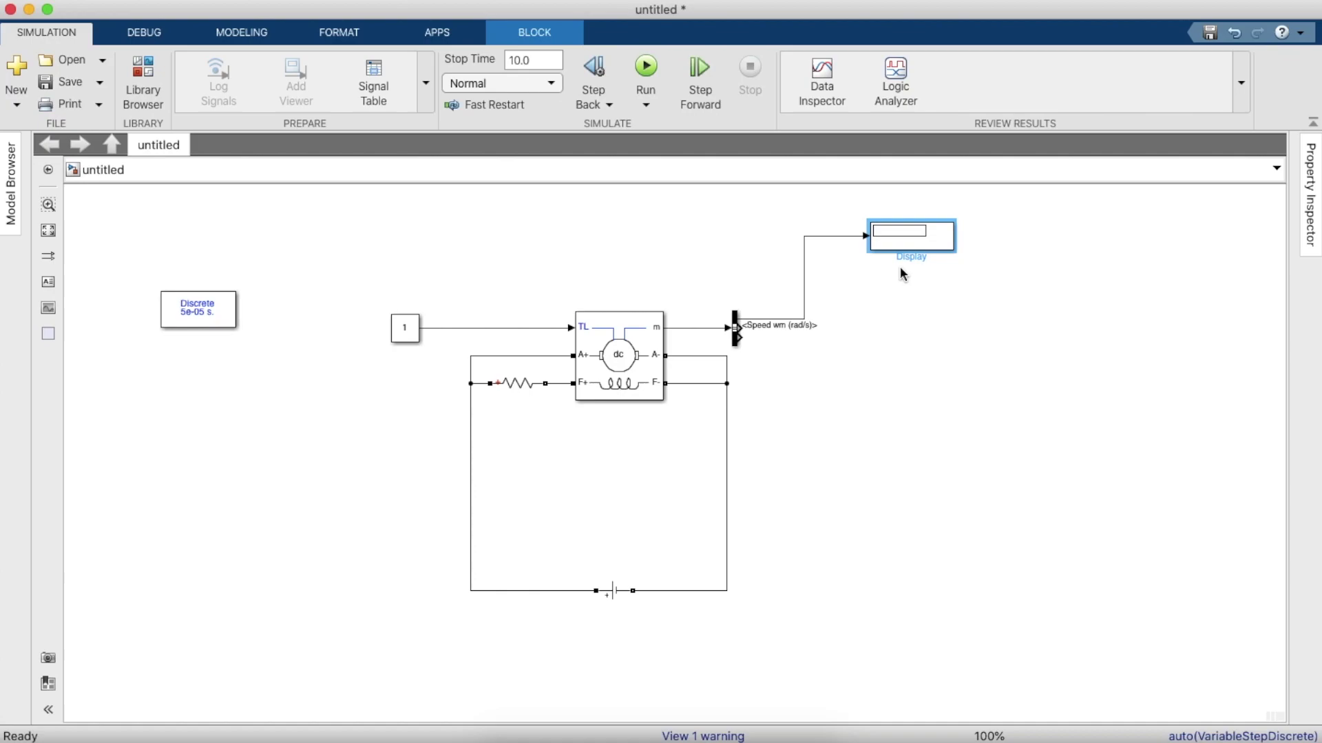
double_click(912, 257)
key("BackSpace")
type("SPEED")
left_click(1041, 358)
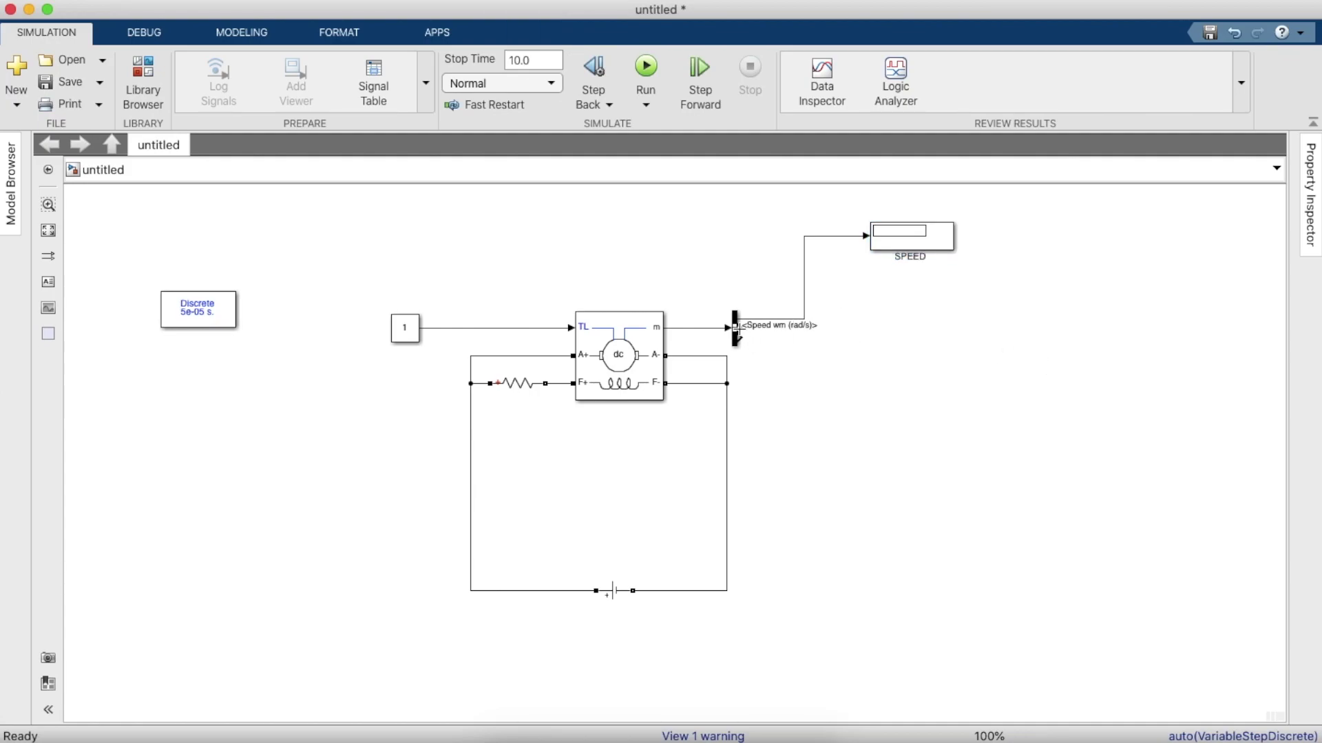
Duplicate the SPEED display directly below itself and connect the copy to the Bus Selector's armature current output.
left_click(906, 244)
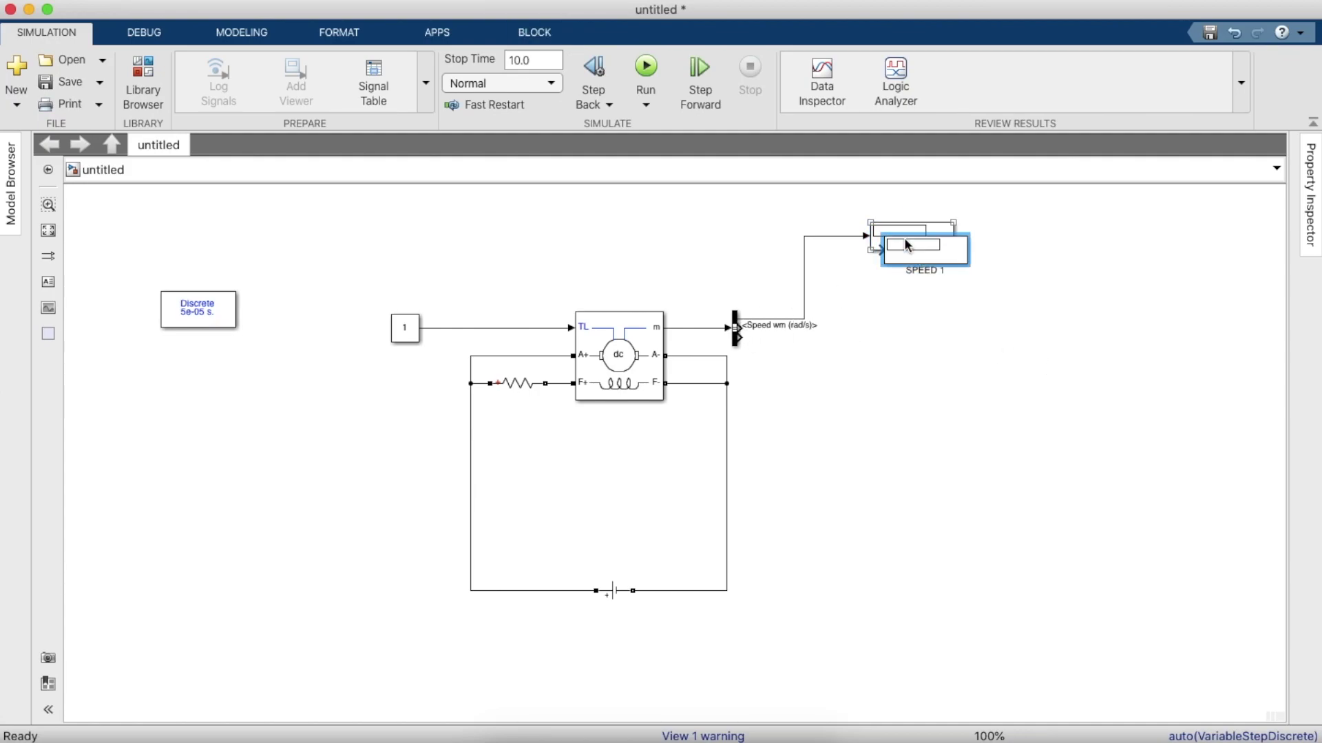
left_click_drag(905, 241, 743, 336)
double_click(915, 279)
left_click(722, 305)
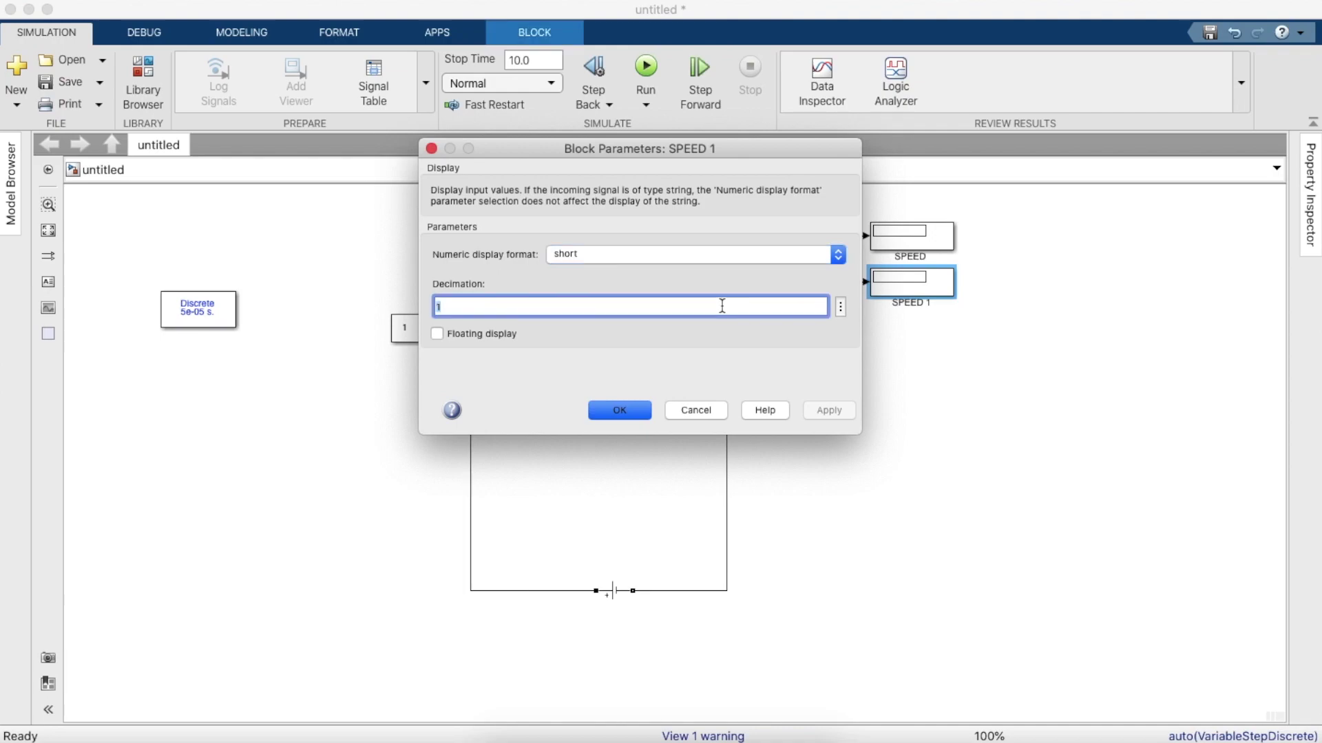
left_click(706, 409)
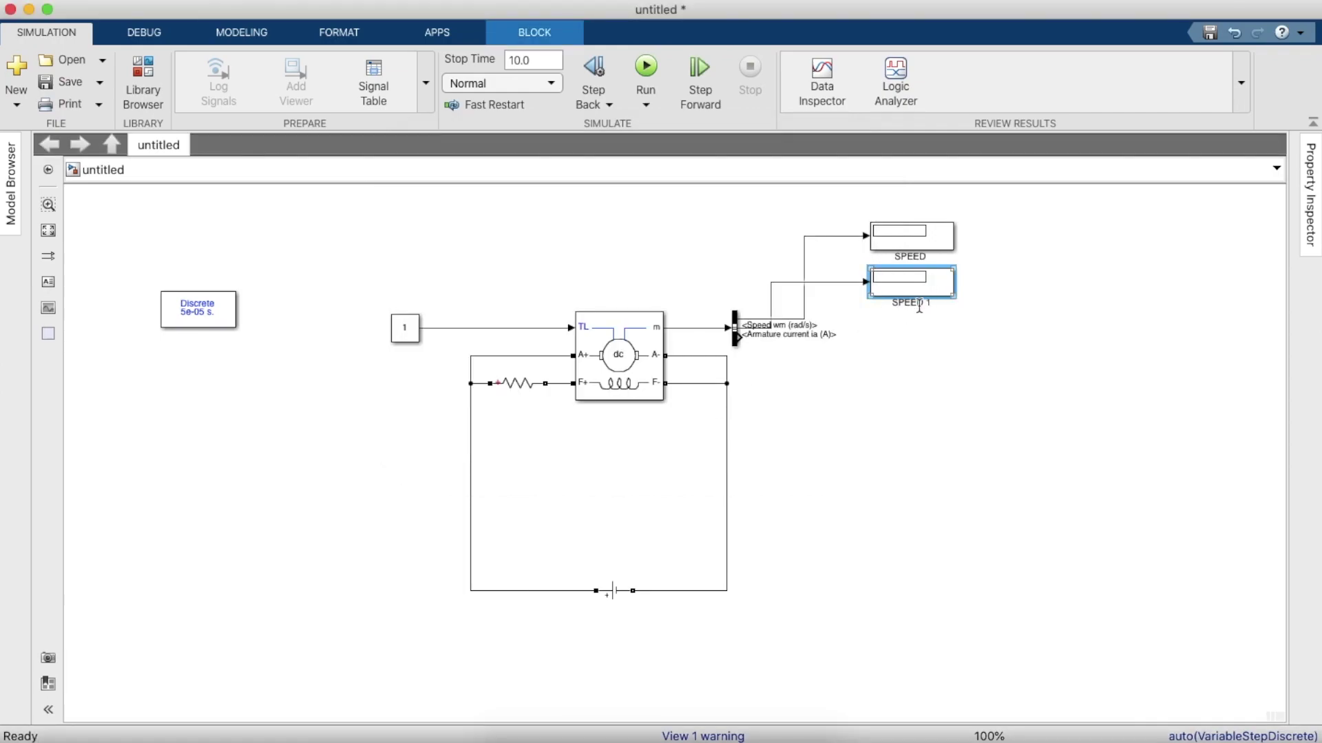
Rename the second display ARMATURE CURRENT.
key("BackSpace")
type("ARMATURE CURRENT")
key("Delete")
key("Delete")
Shift the armature current line's vertical segment clear of the speed line and stretch the Bus Selector taller.
left_click(771, 284)
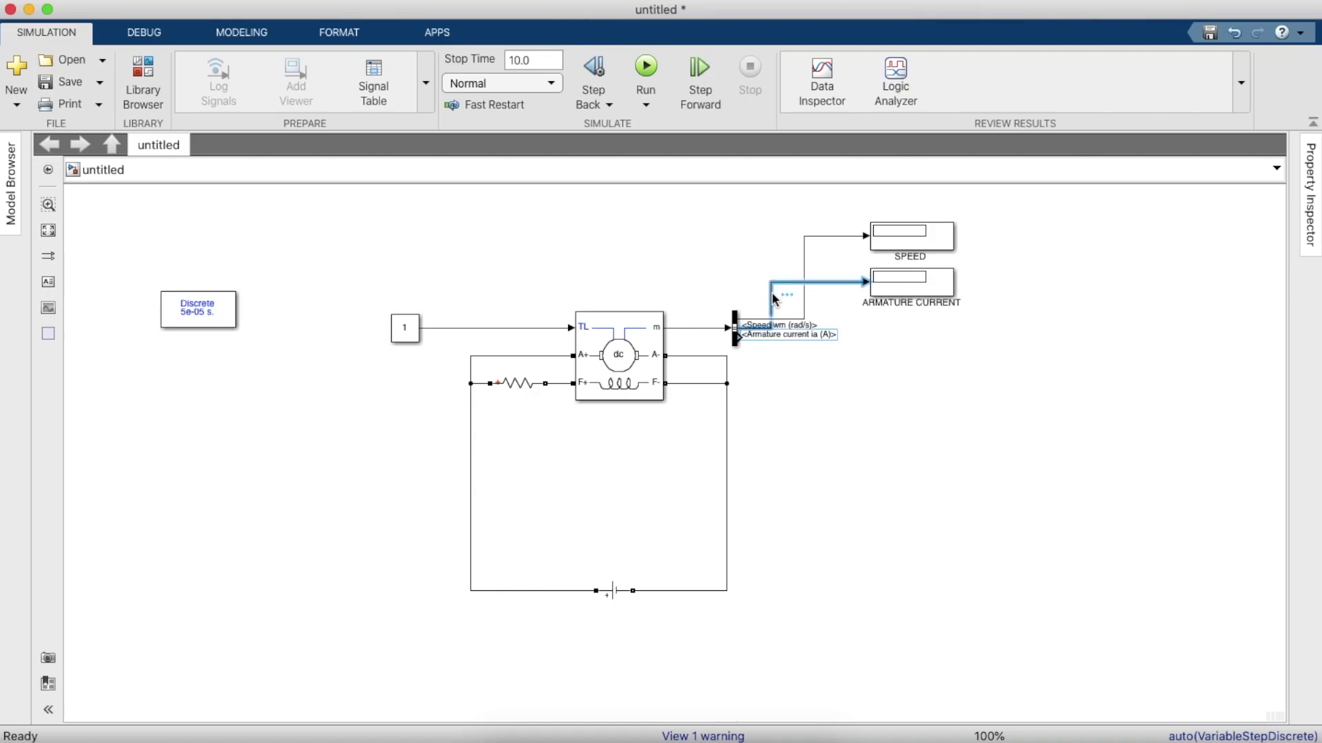
left_click(853, 405)
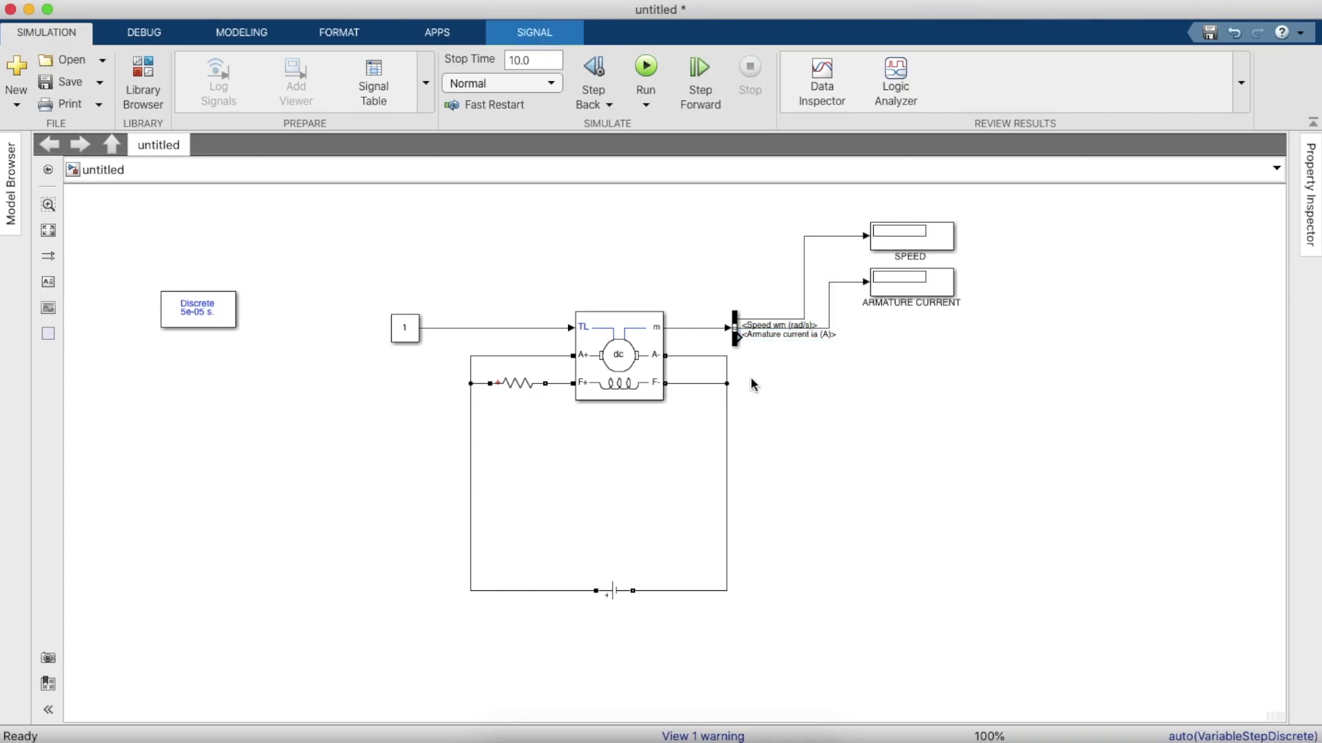
left_click(735, 335)
left_click_drag(734, 311, 734, 273)
Duplicate the ARMATURE CURRENT display below itself and connect the copy to the Bus Selector's third output.
left_click_drag(909, 294, 895, 383)
left_click(861, 385)
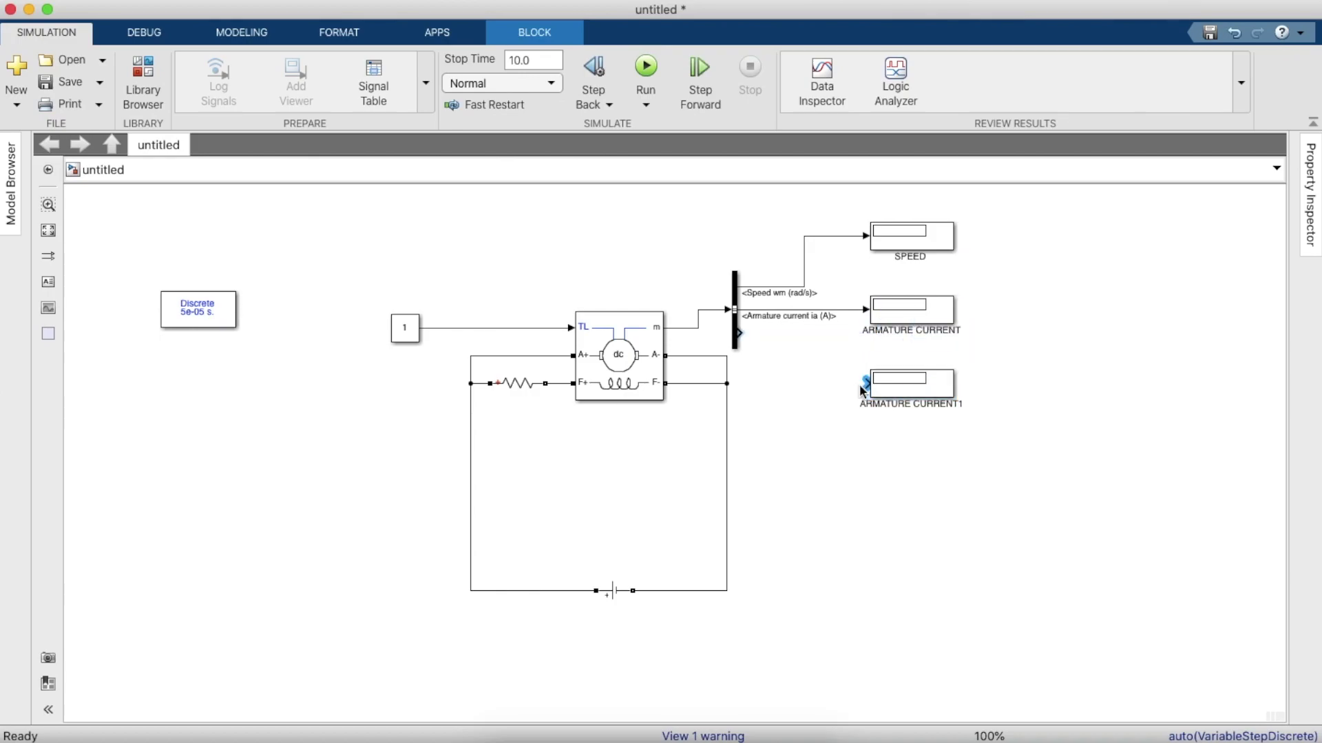
left_click(738, 345)
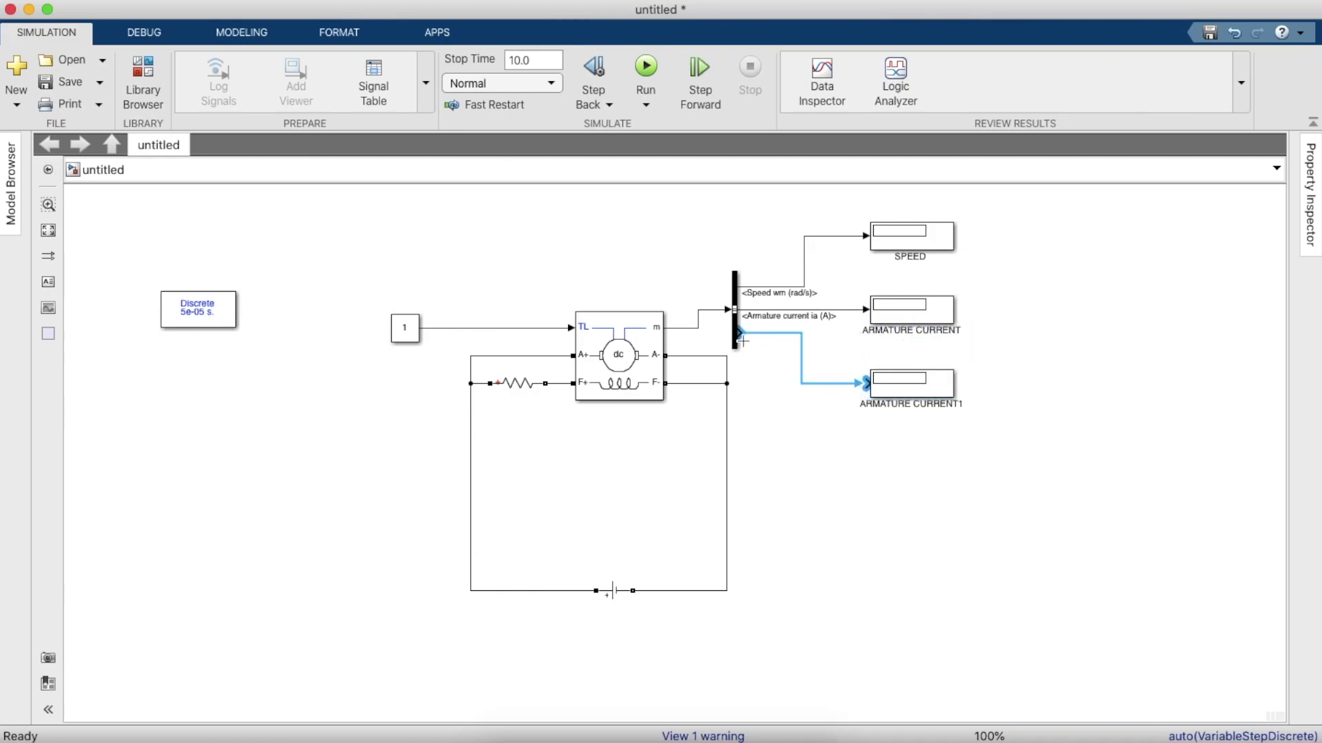
Rename the third display, fed by the Bus Selector's field current output, FIELD CURRENT.
triple_click(902, 406)
key("BackSpace")
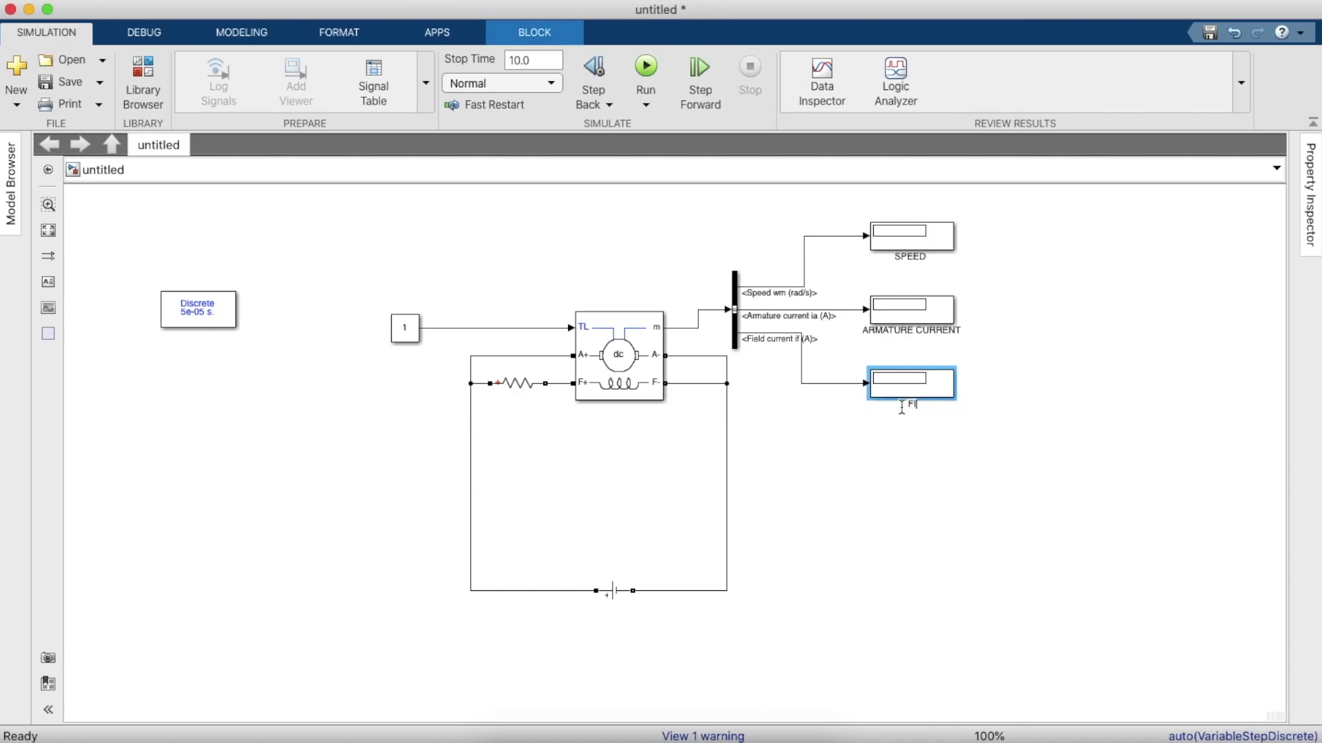
type("FIELD CURRENT")
left_click(910, 457)
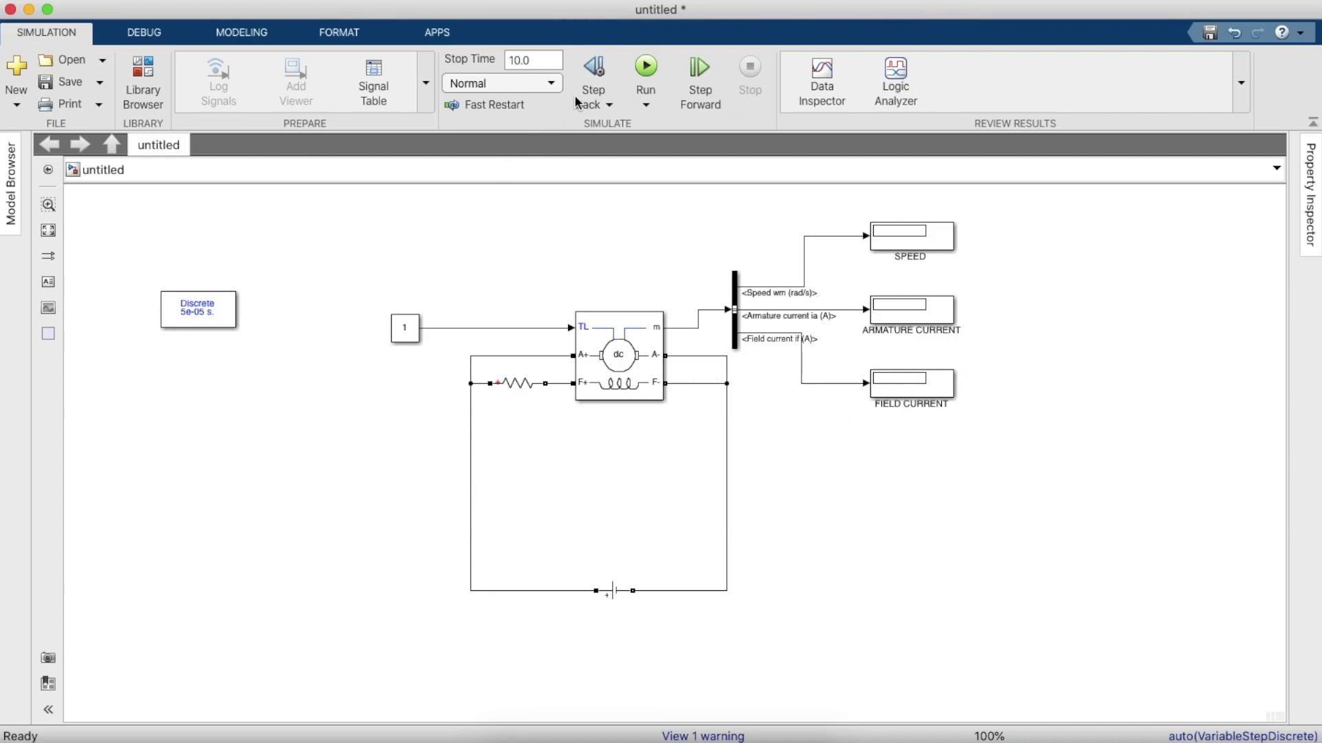
left_click(146, 81)
left_click(665, 157)
type("SCOP")
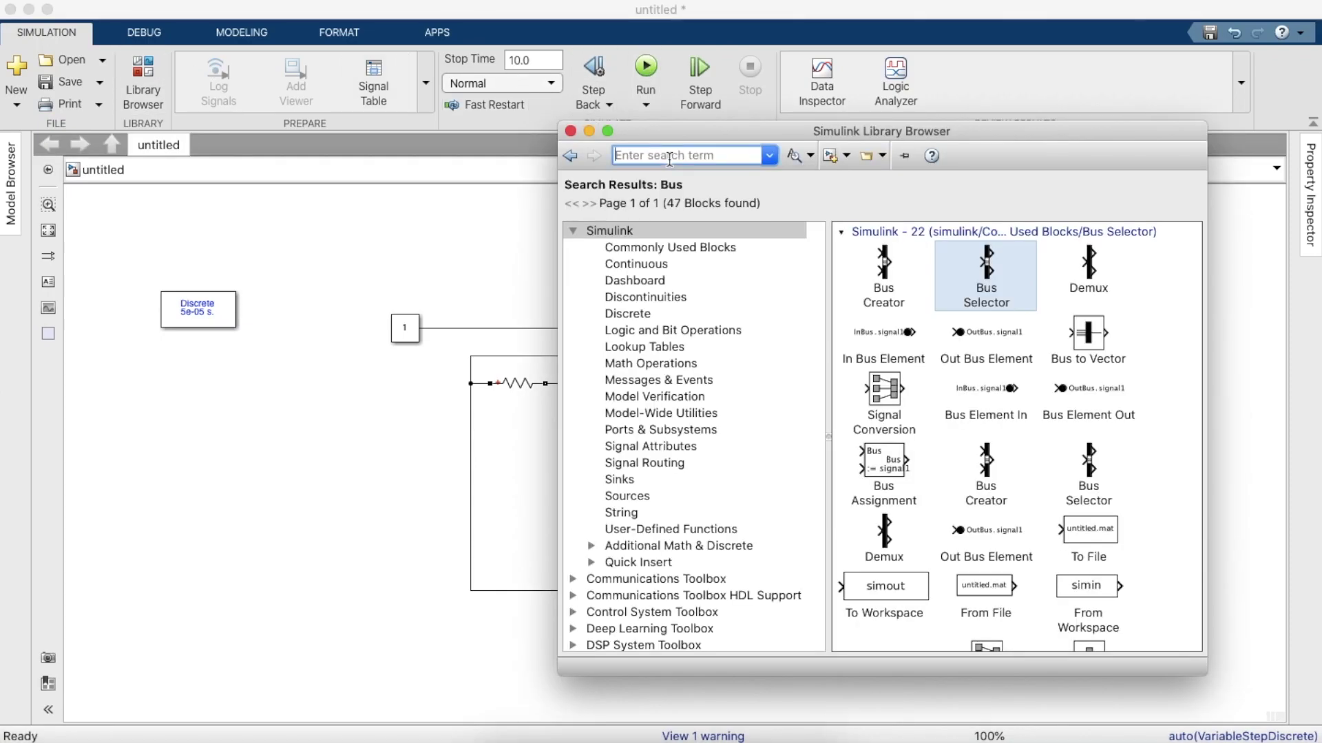
key("BackSpace")
key("BackSpace")
key("BackSpace")
key("BackSpace")
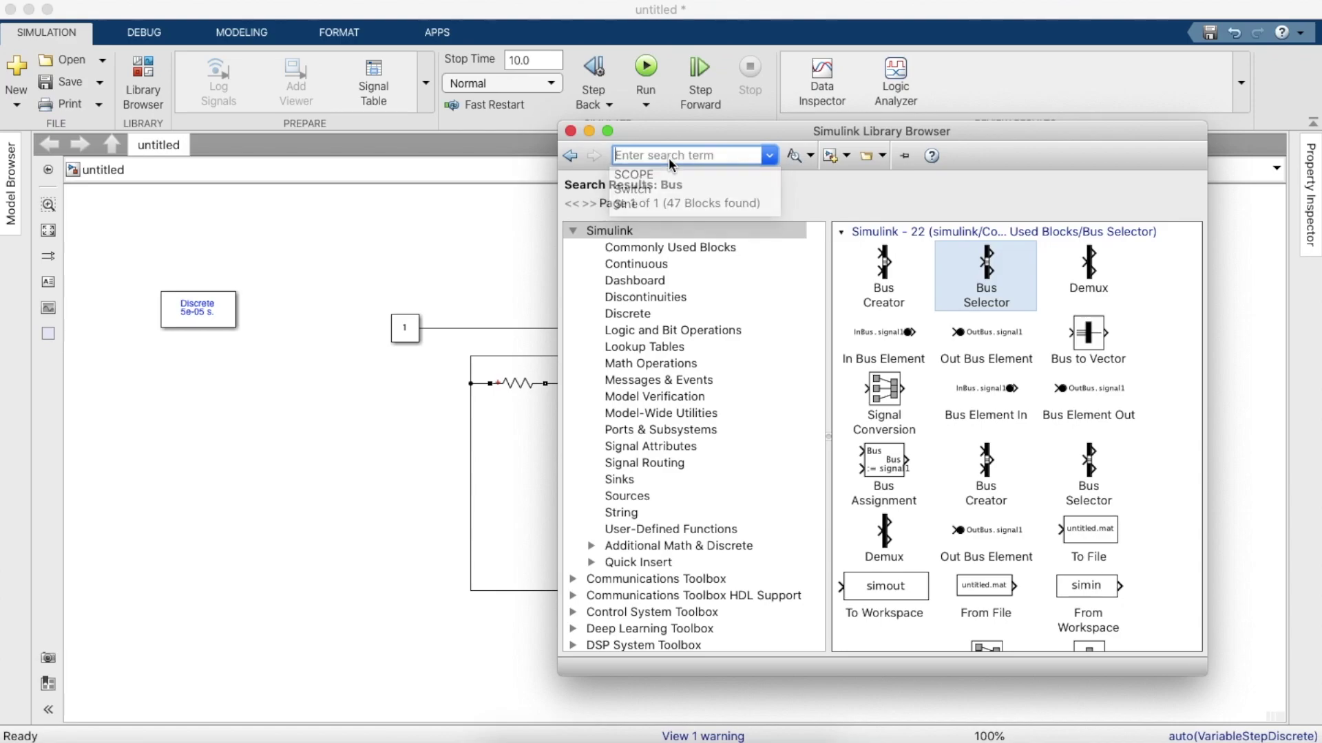
left_click(570, 130)
Run the simulation and check the speed, armature current and field current displays.
left_click(646, 67)
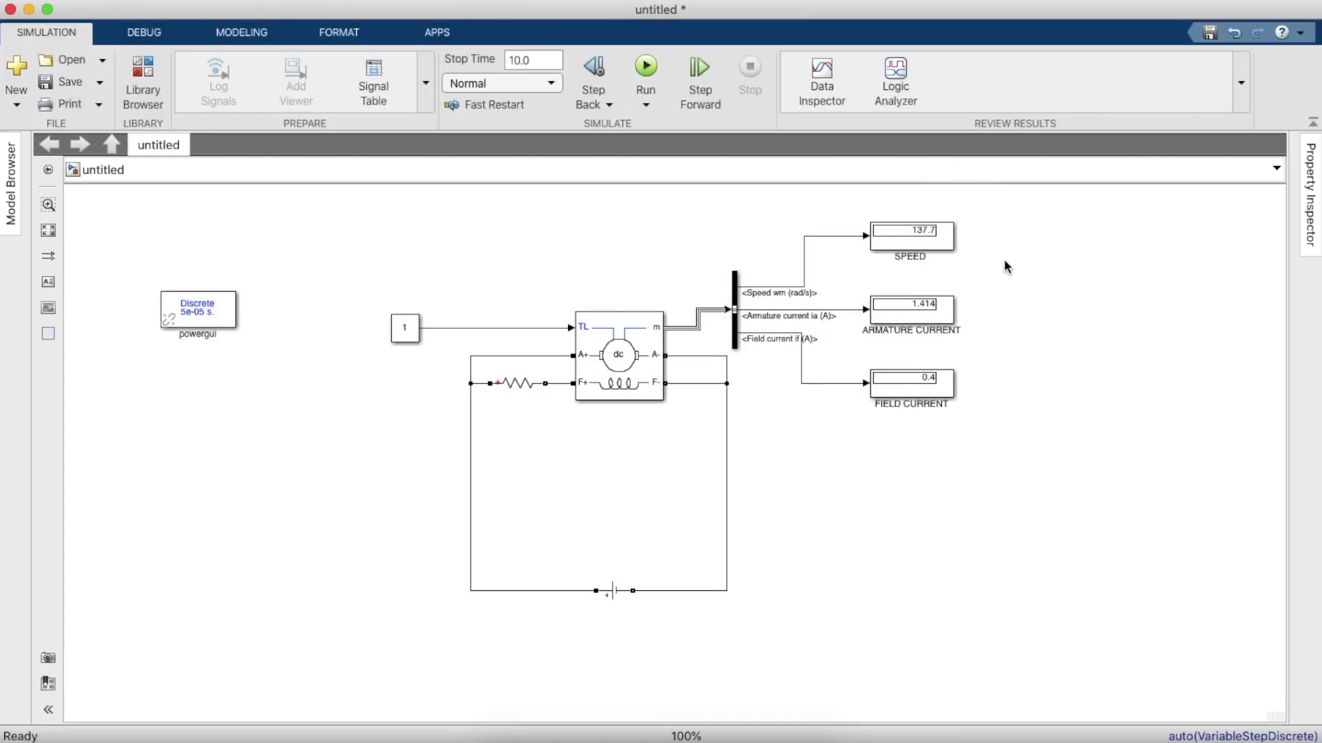
left_click(909, 252)
Set the DC voltage source's amplitude to 230 V and rerun the simulation.
double_click(624, 582)
left_click(639, 530)
left_click(617, 588)
double_click(617, 590)
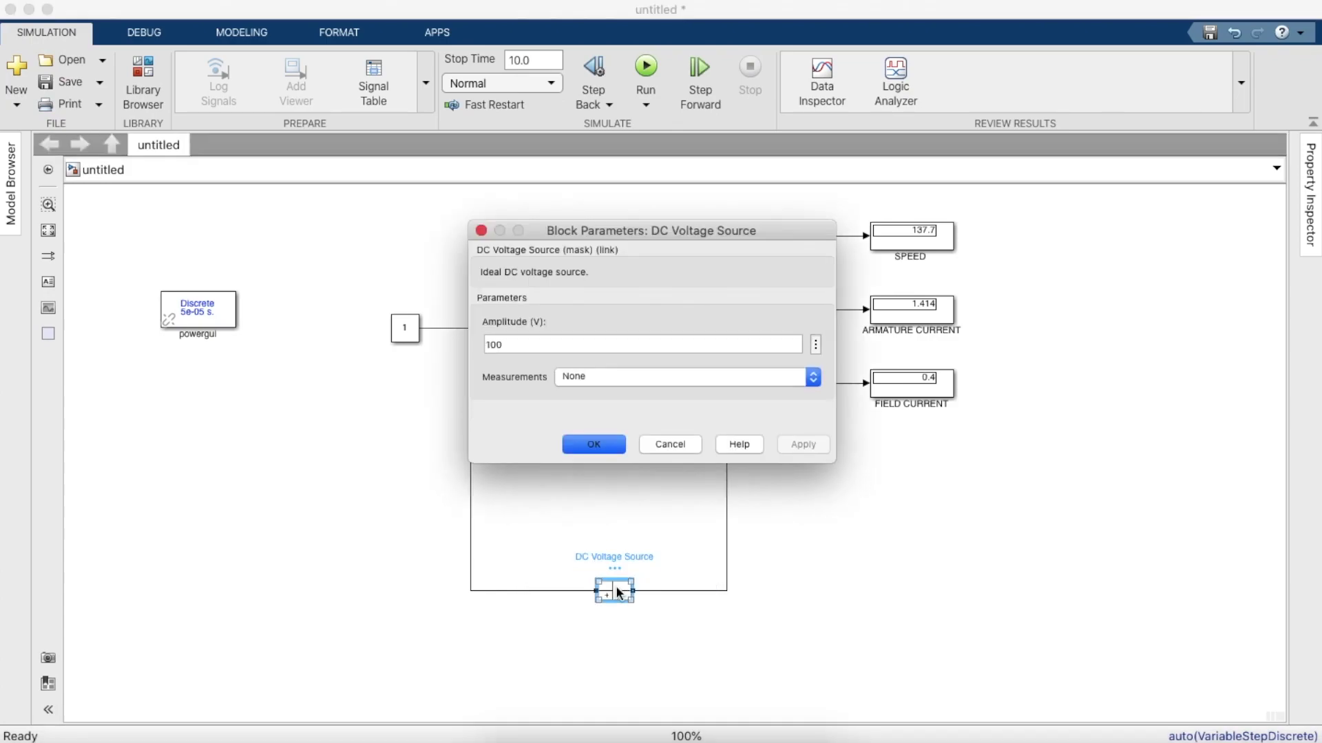
double_click(712, 590)
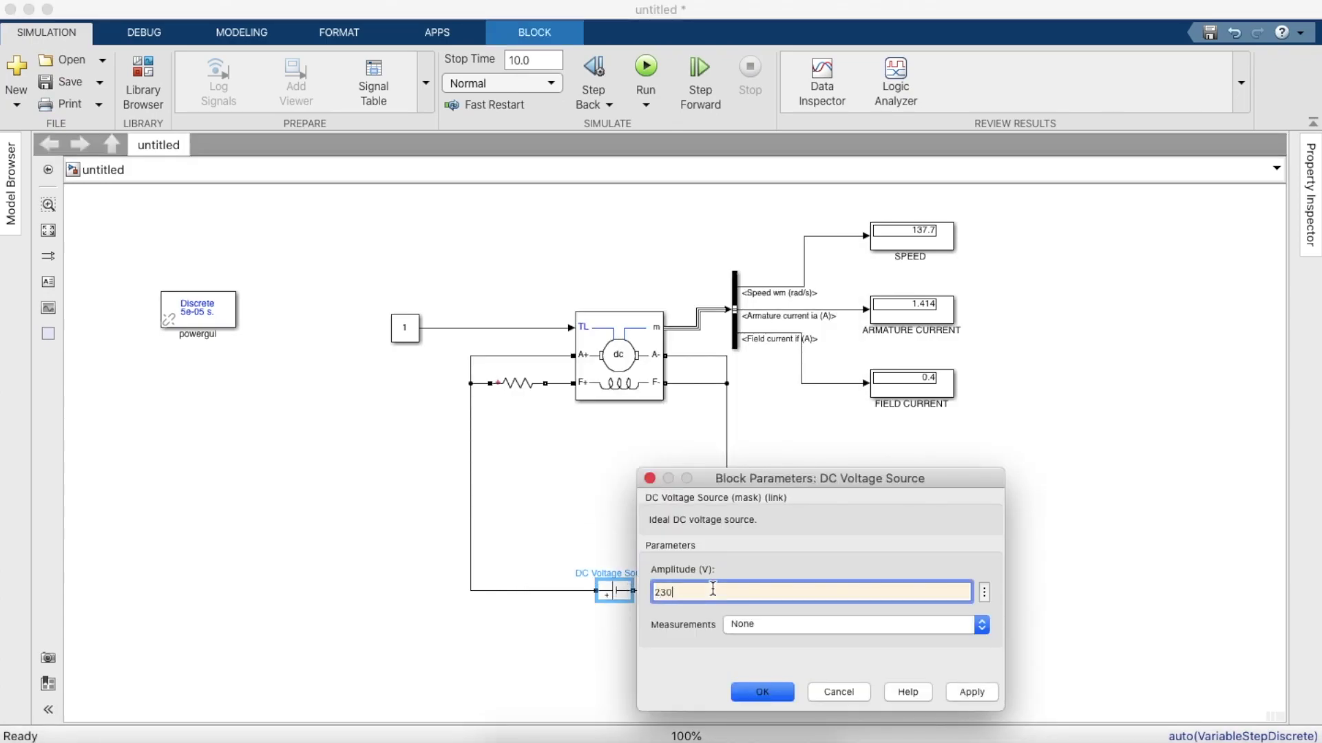
key("Return")
left_click(641, 72)
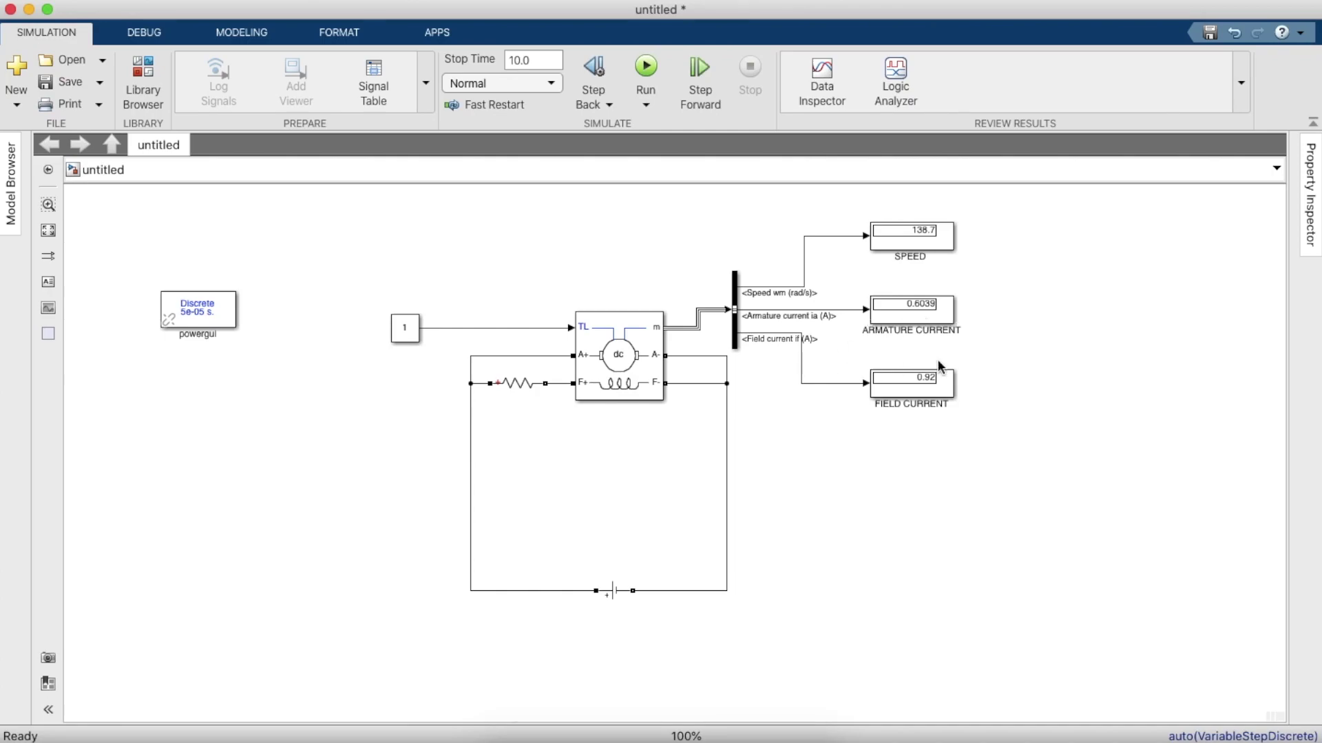
Set the field resistor's resistance to 15 ohms, rerun the simulation and check the displays.
double_click(516, 387)
key("BackSpace")
type("20")
key("Return")
left_click(638, 68)
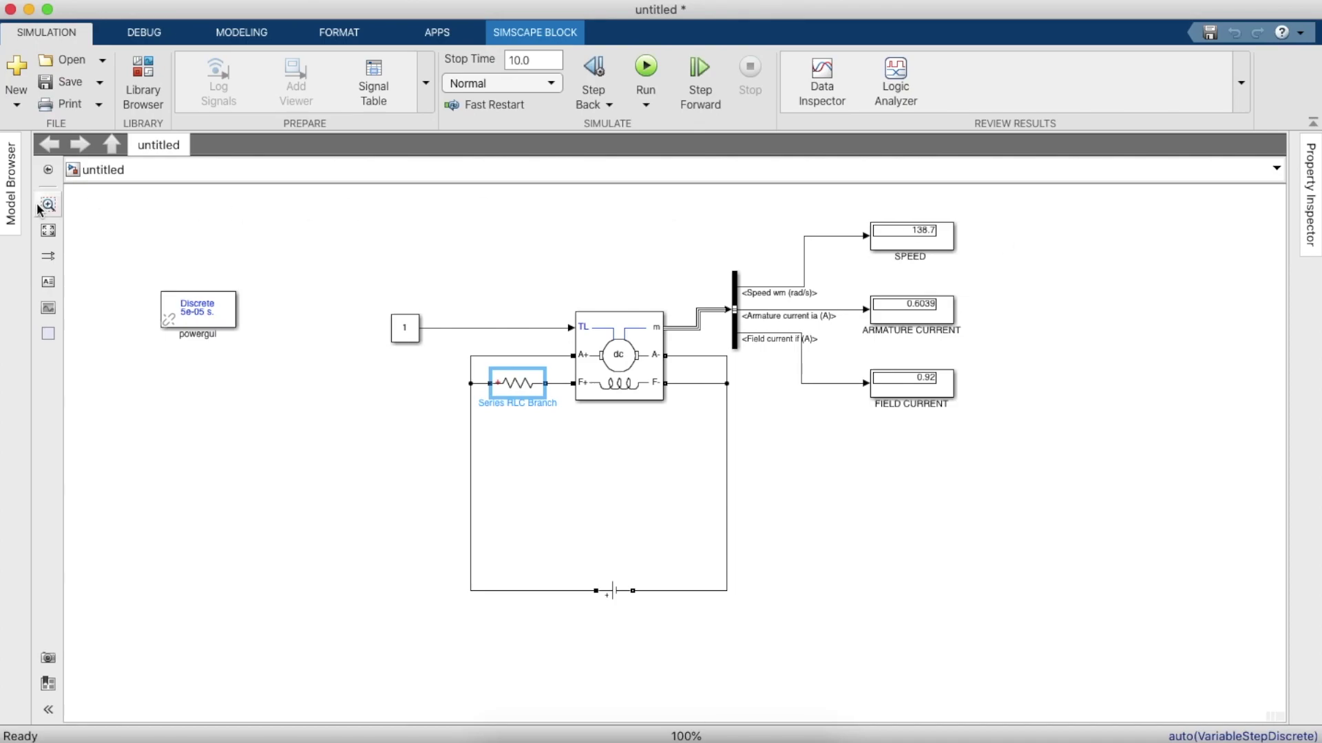
left_click(645, 67)
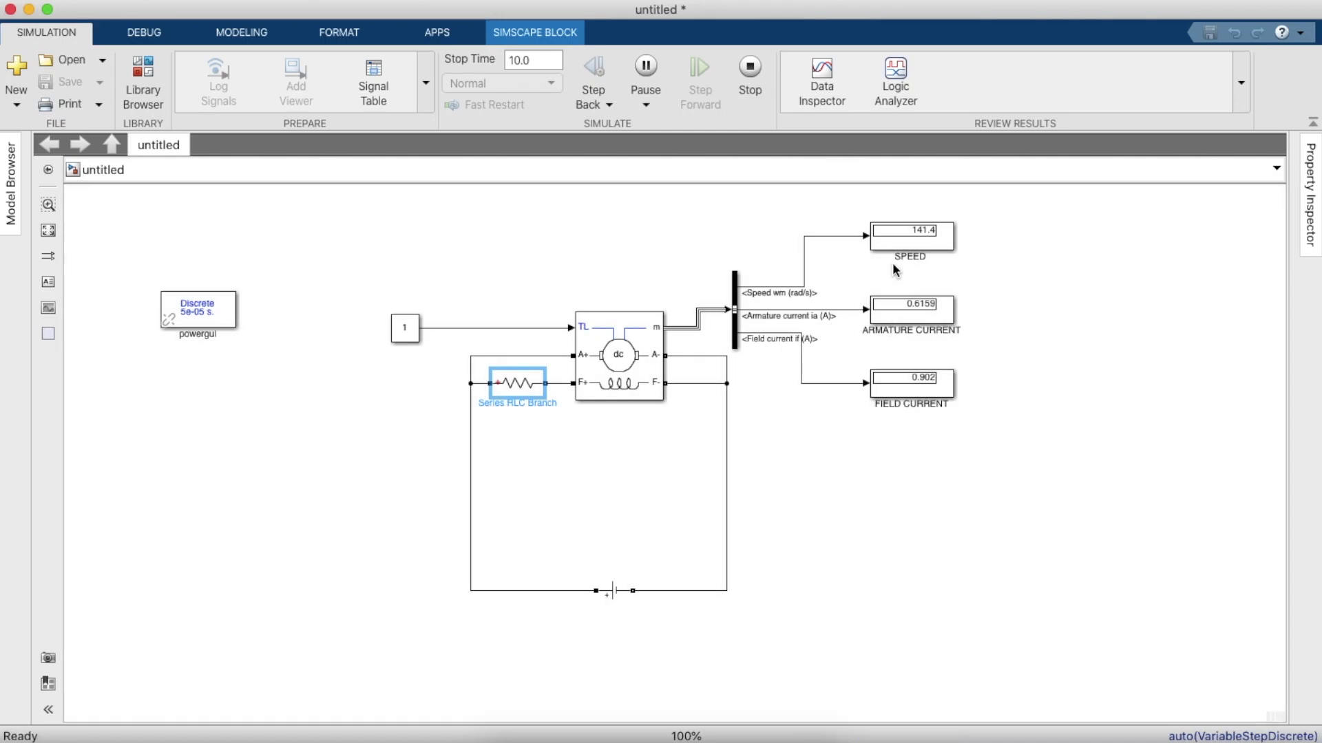
left_click(907, 238)
left_click(911, 322)
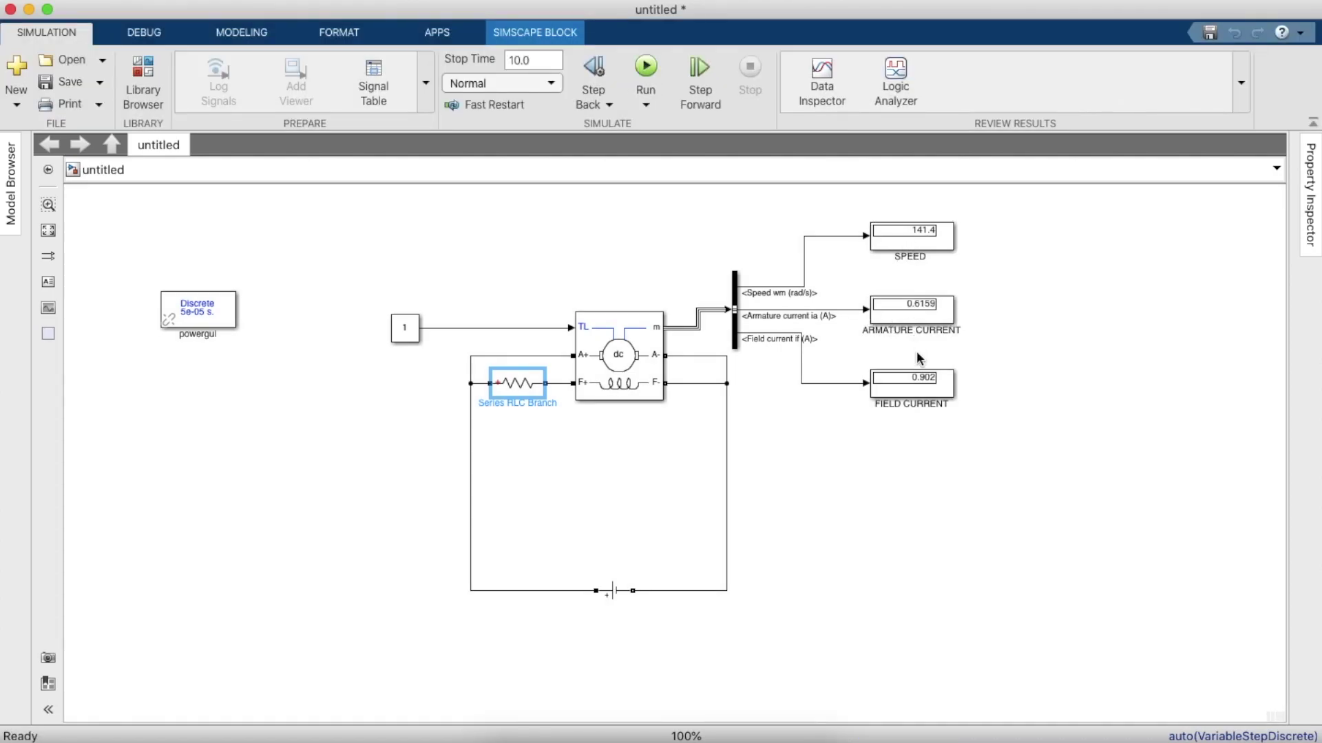
Set the field resistor's resistance to 7 ohms, rerun the simulation and check the displays.
double_click(523, 385)
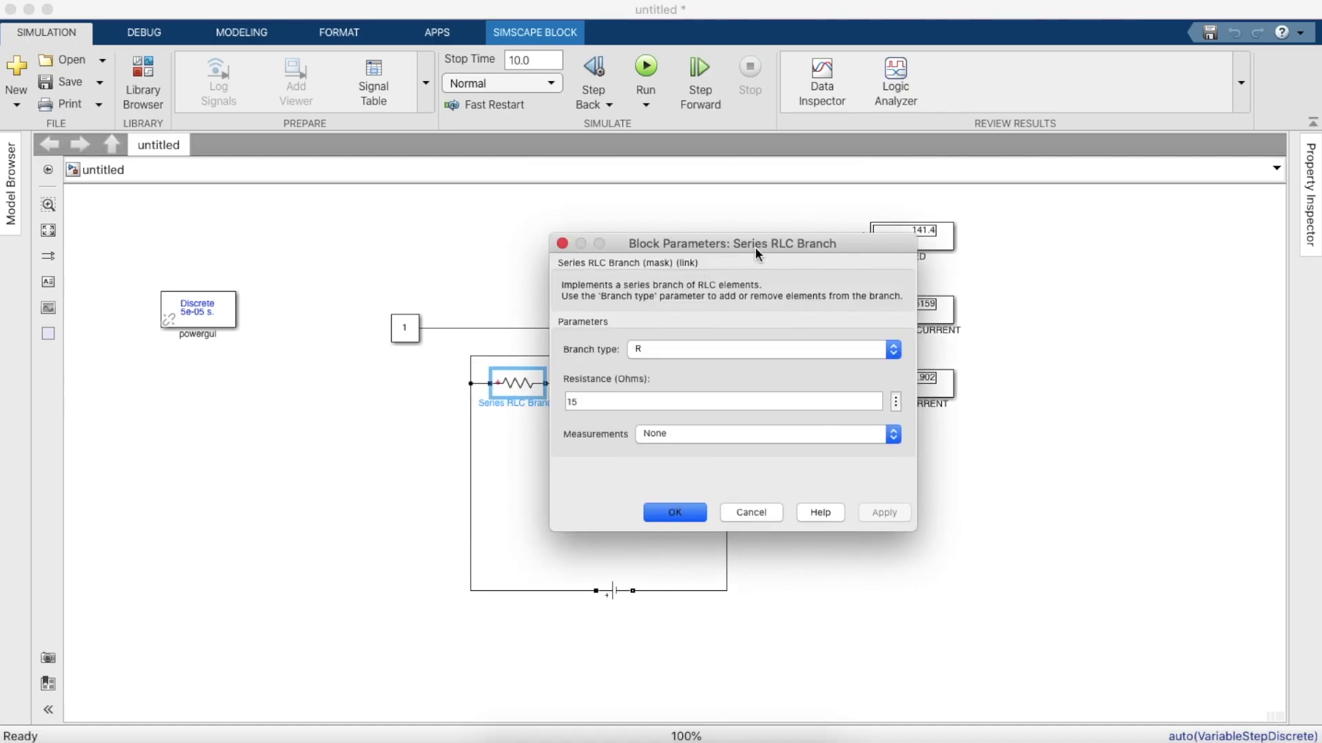
left_click_drag(754, 246, 564, 250)
double_click(432, 400)
key("BackSpace")
type("2")
left_click(466, 512)
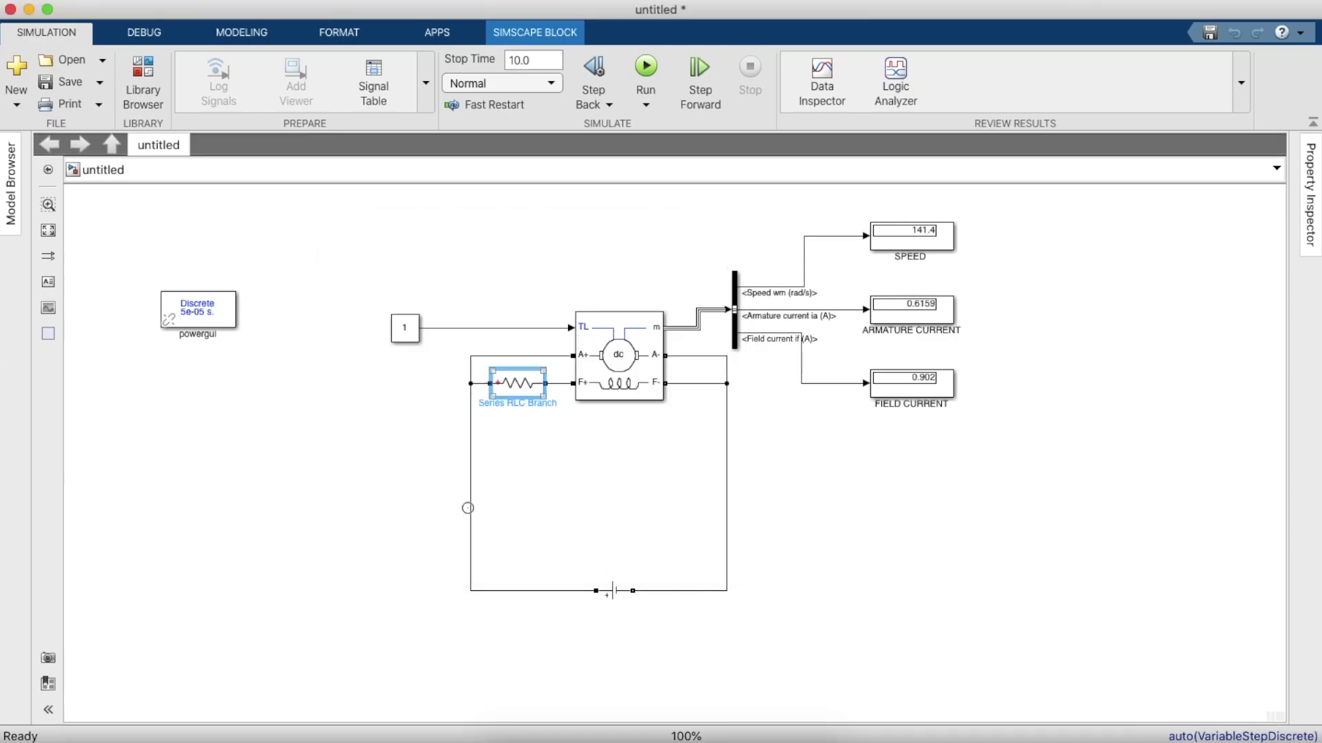
left_click(645, 69)
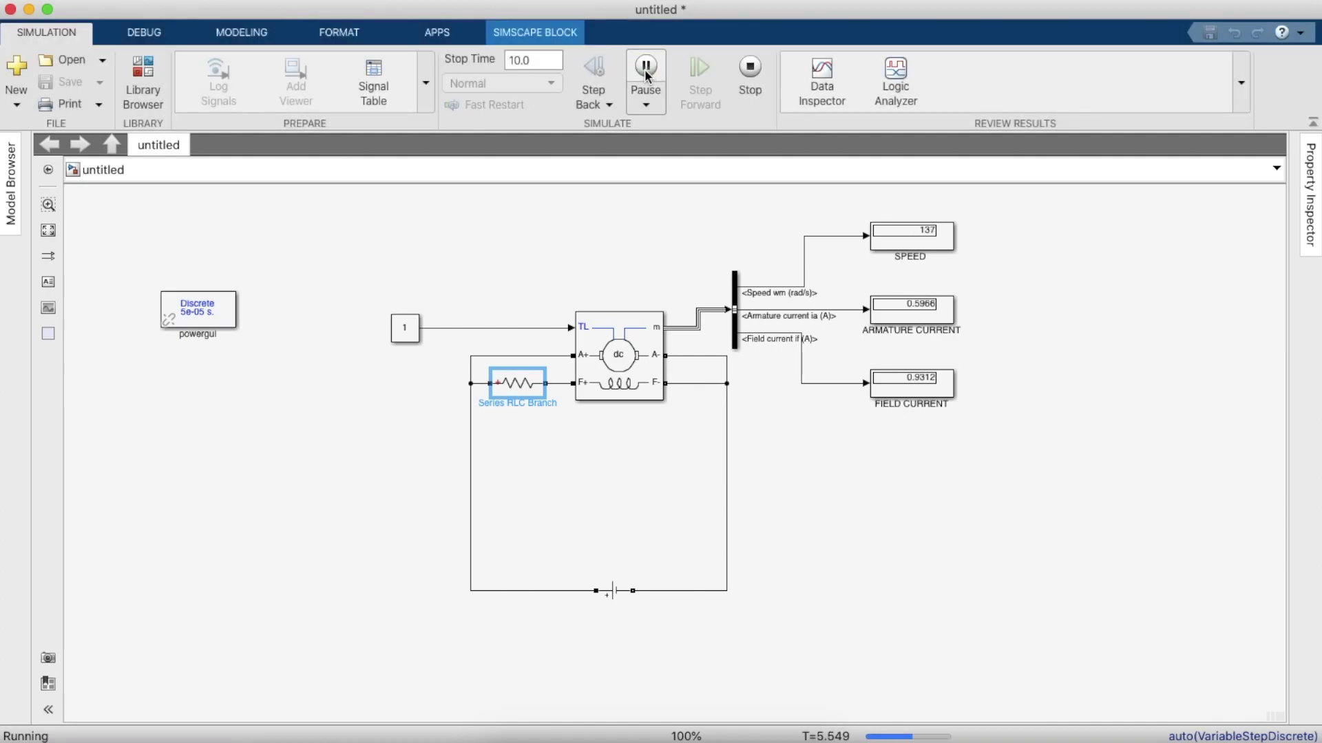
left_click(930, 245)
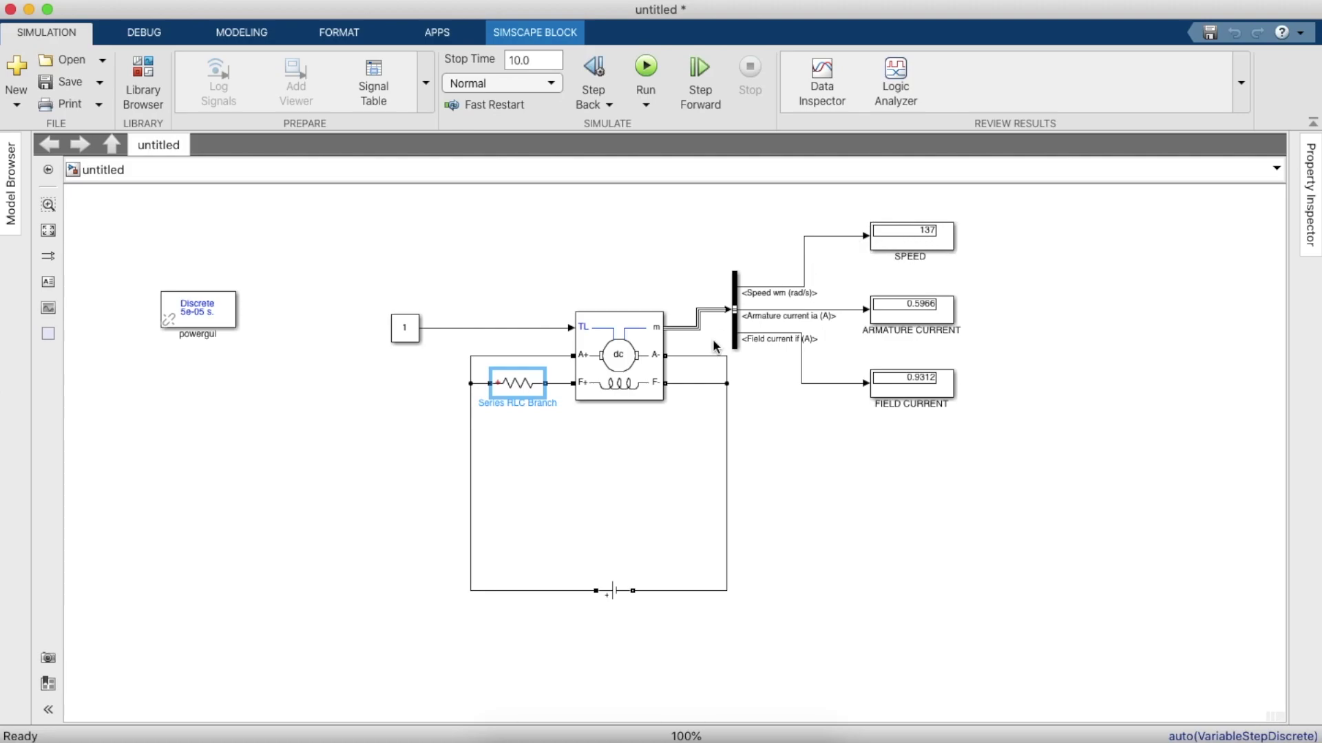
left_click(635, 365)
Set the field resistor's resistance to 20 ohms and rerun the simulation.
double_click(525, 387)
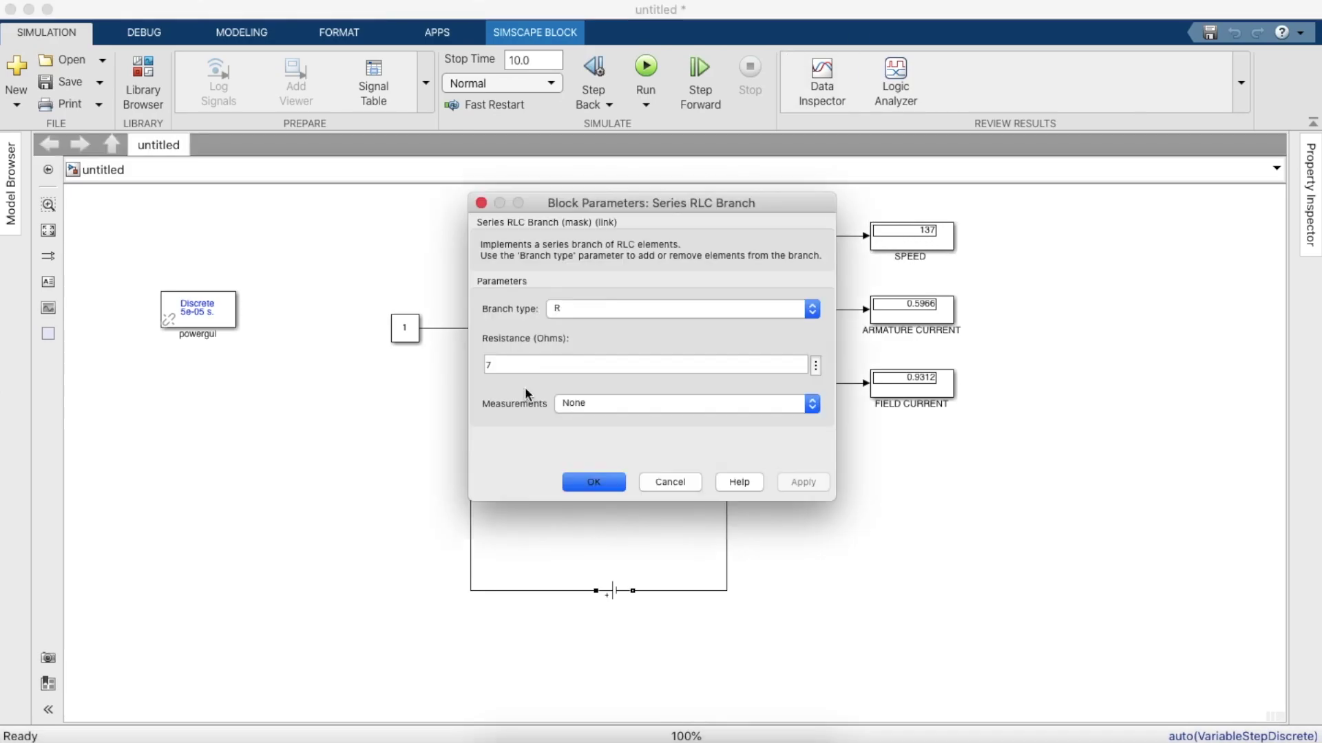
type("20")
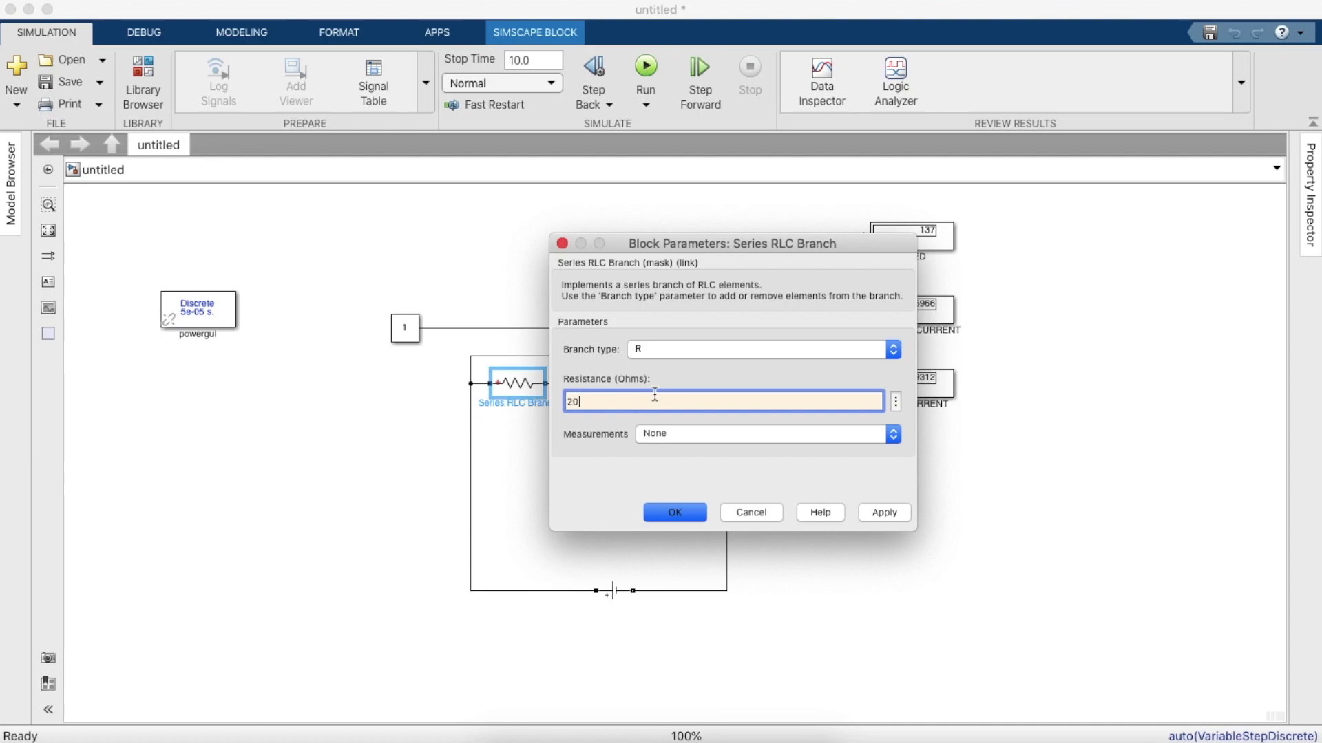
left_click_drag(760, 251, 356, 254)
left_click(269, 516)
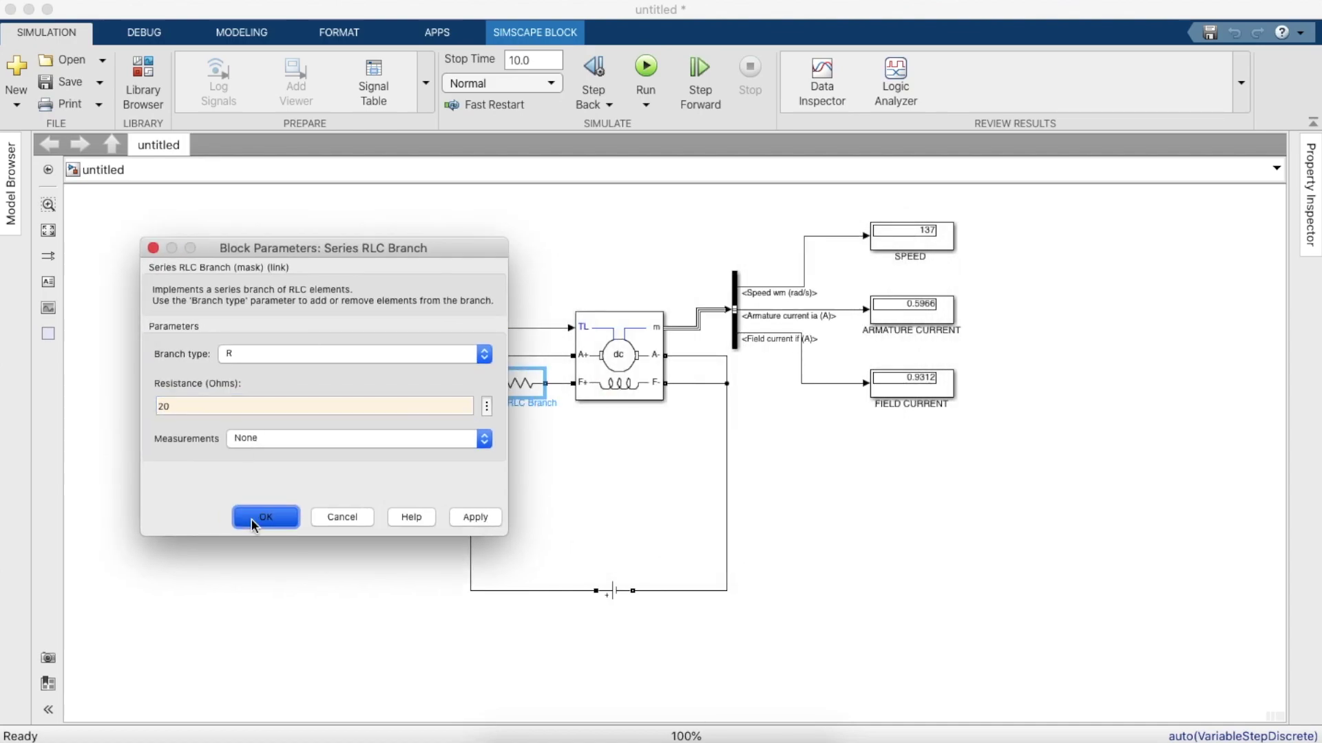
left_click(641, 76)
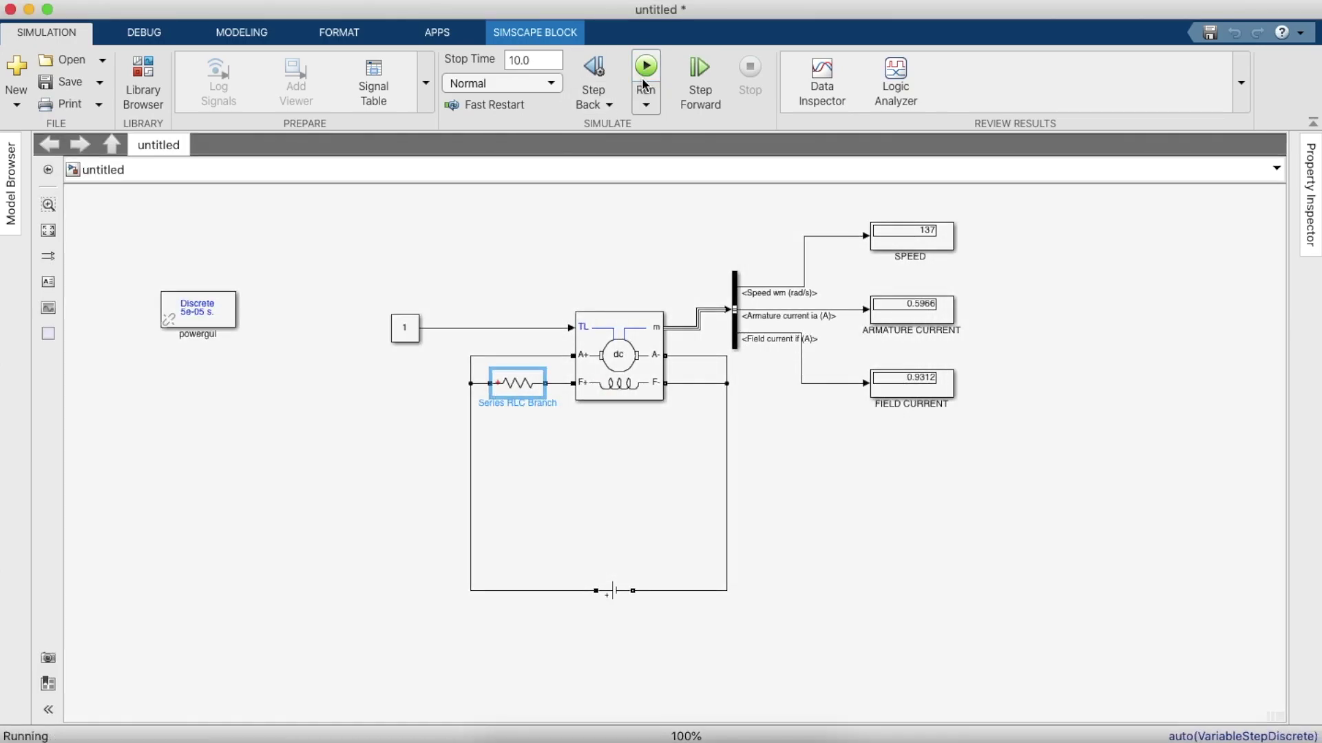